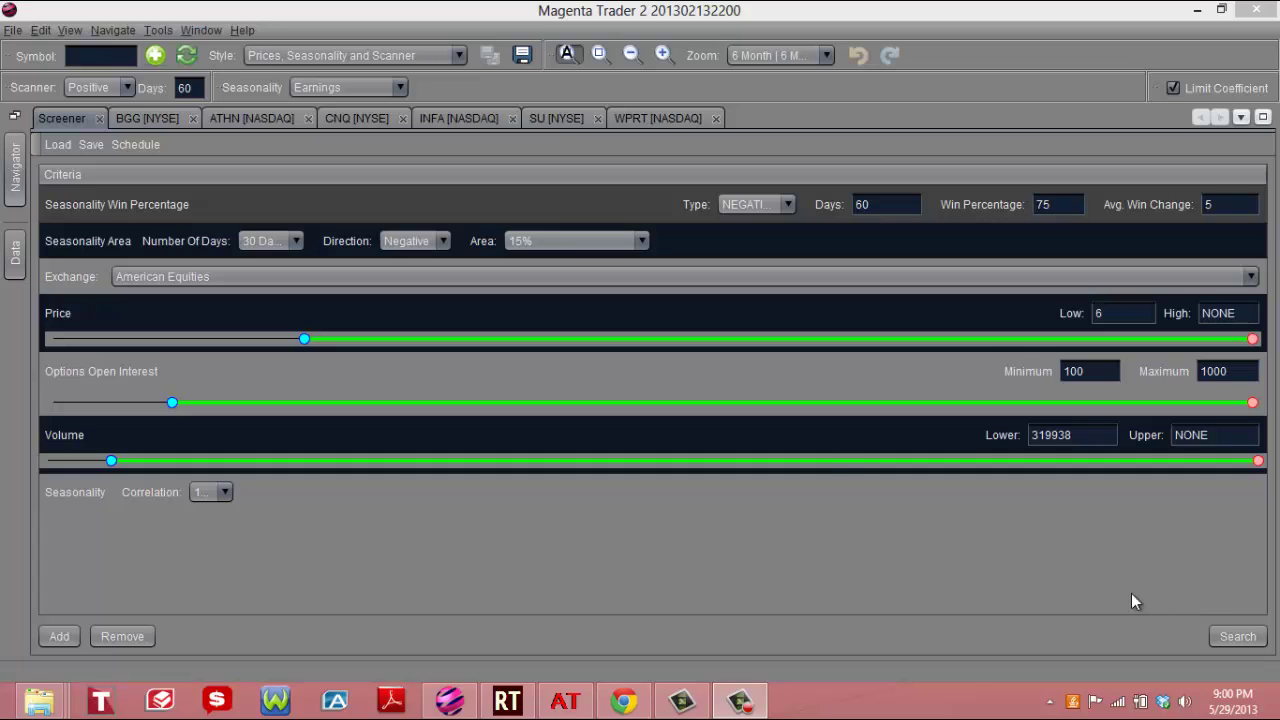
- Set screener criteria to Direction Positive, Type POSITIVE, Area 12% and run the search
click(438, 241)
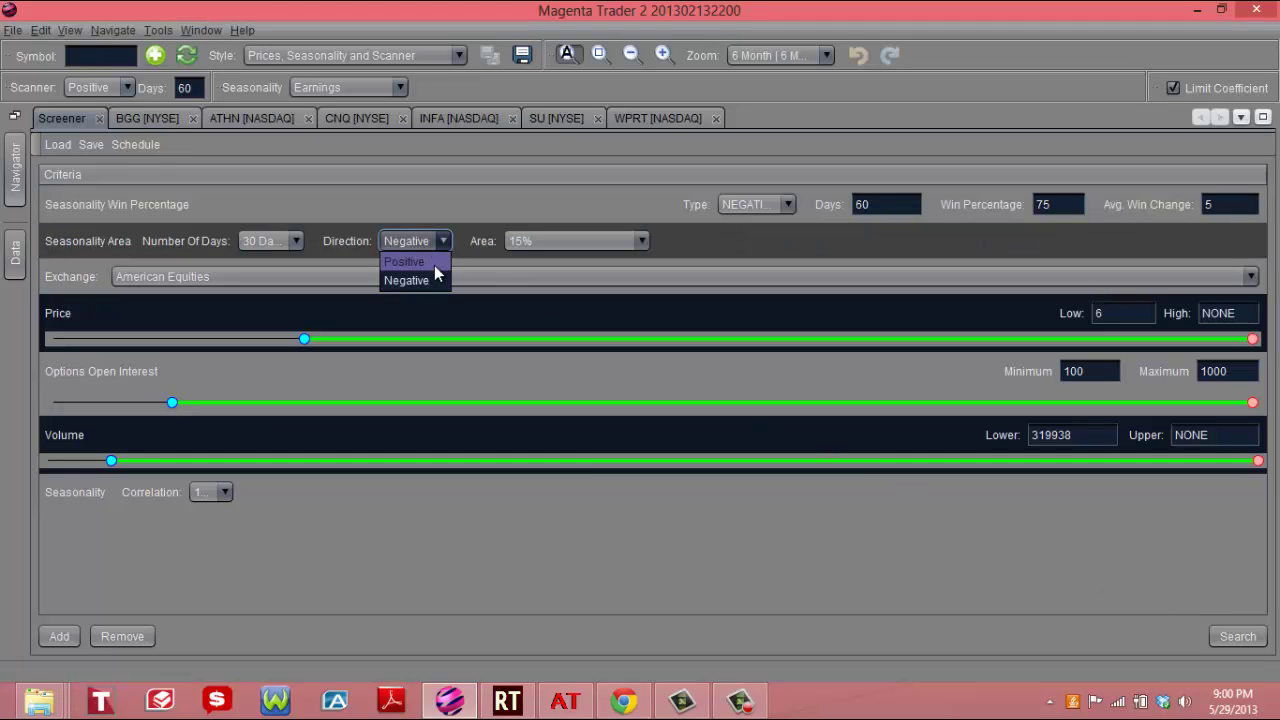
click(432, 260)
click(775, 205)
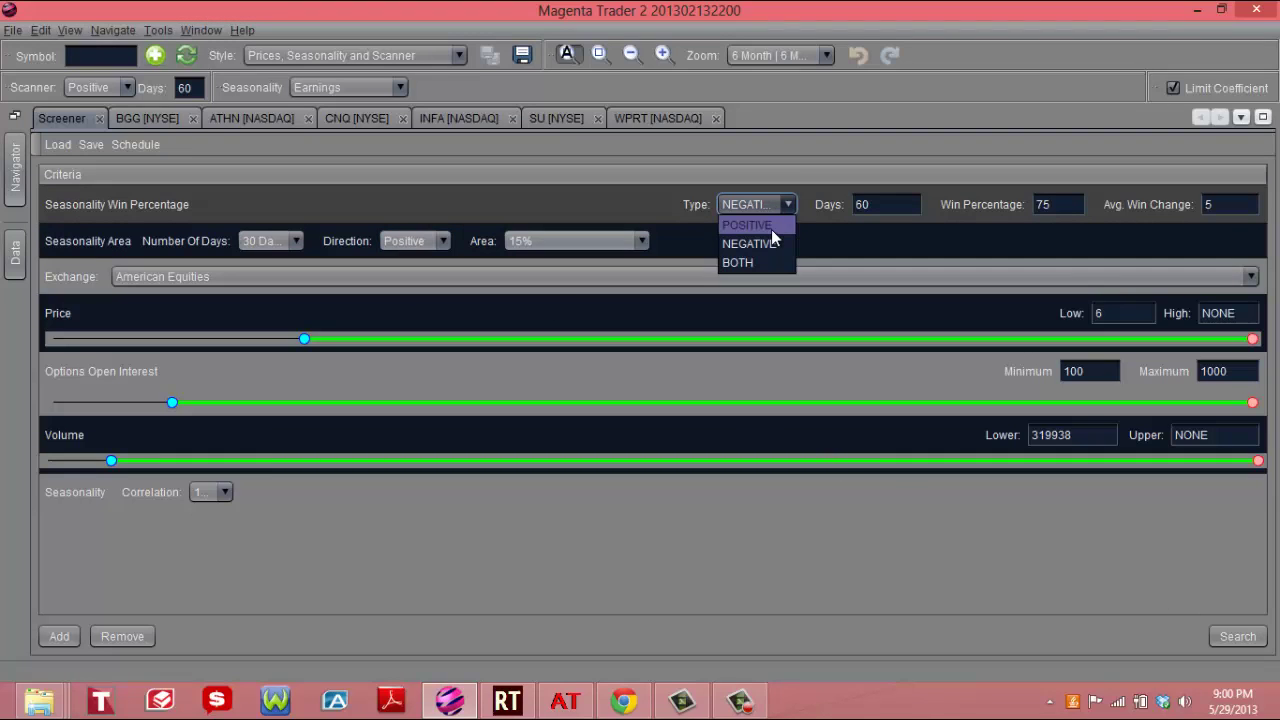
click(771, 231)
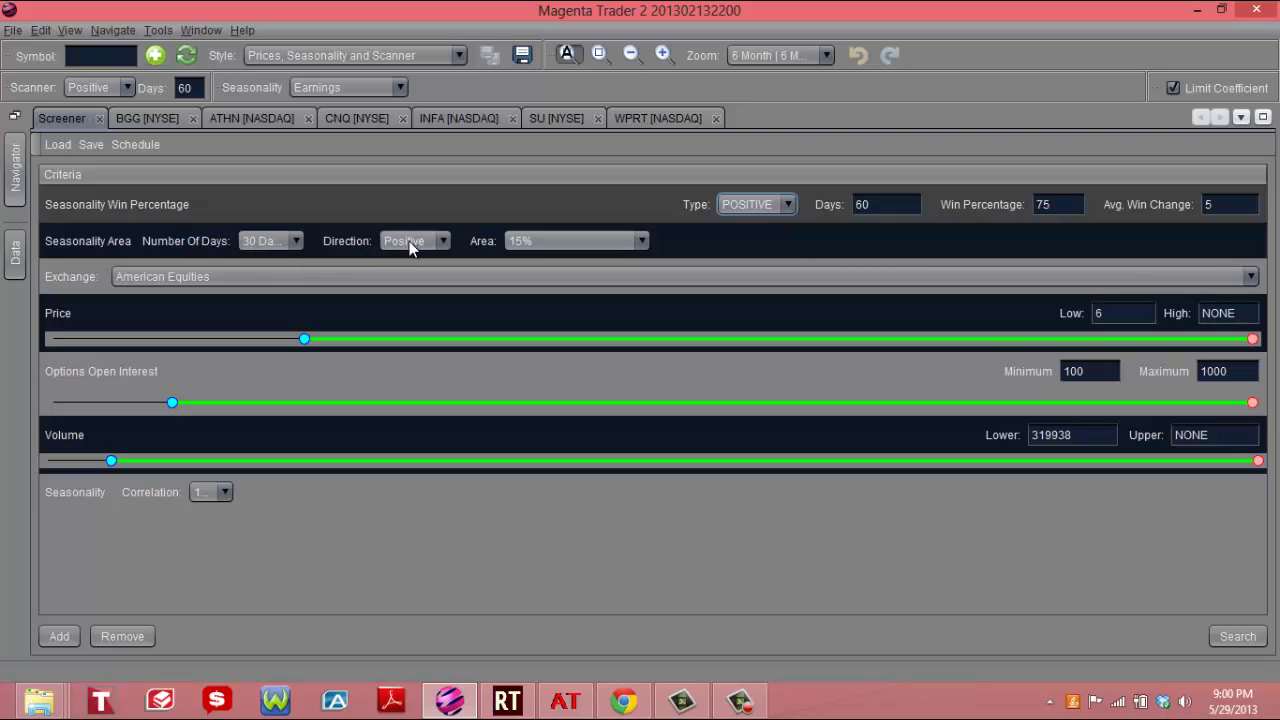
click(643, 243)
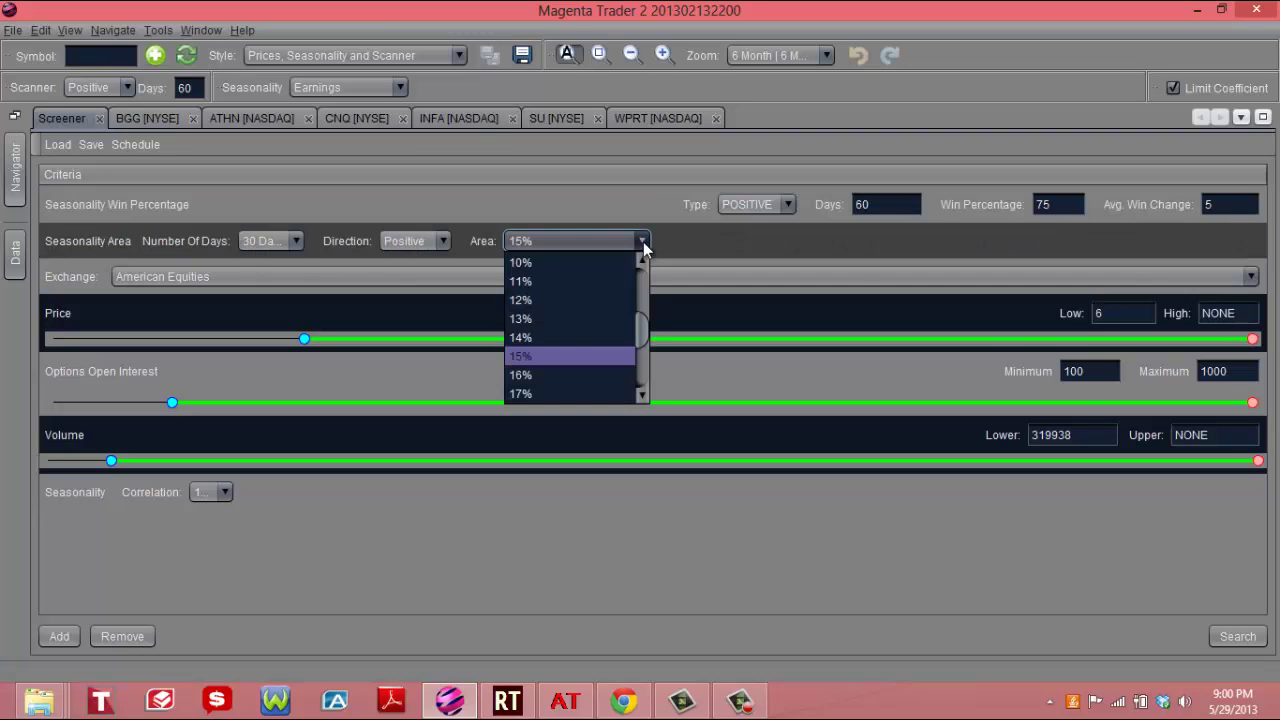
click(592, 301)
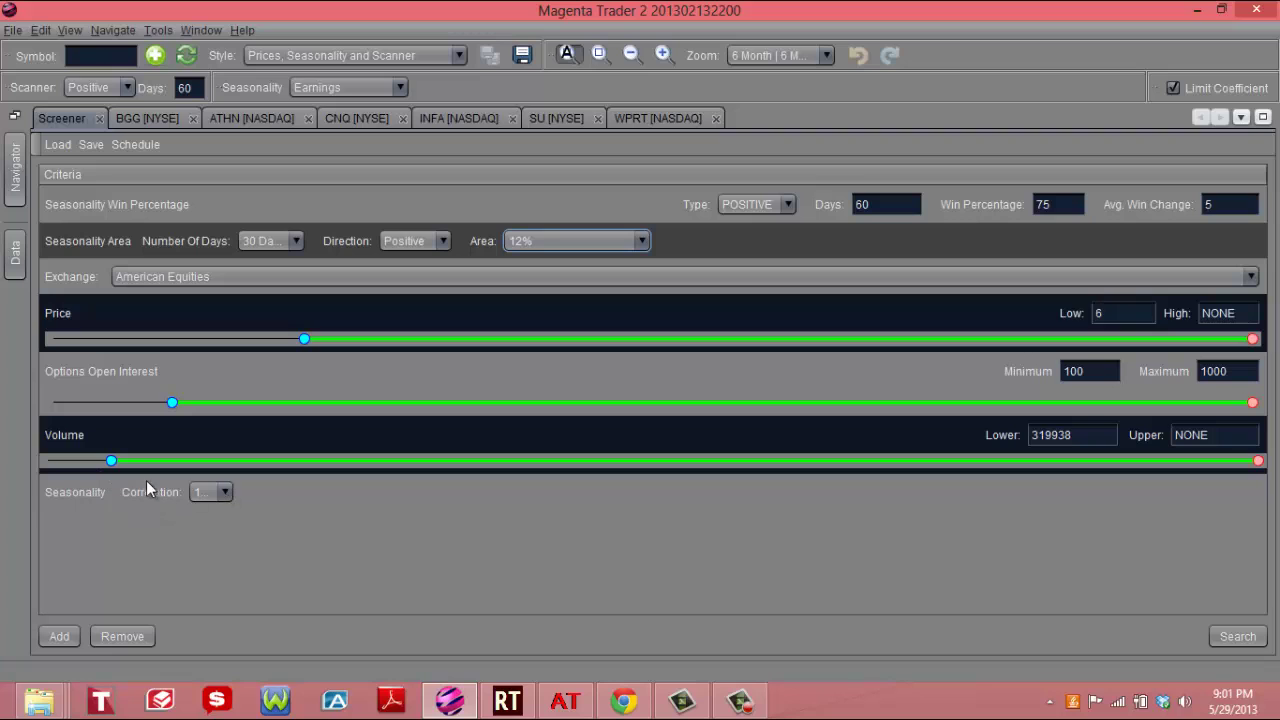
click(1240, 640)
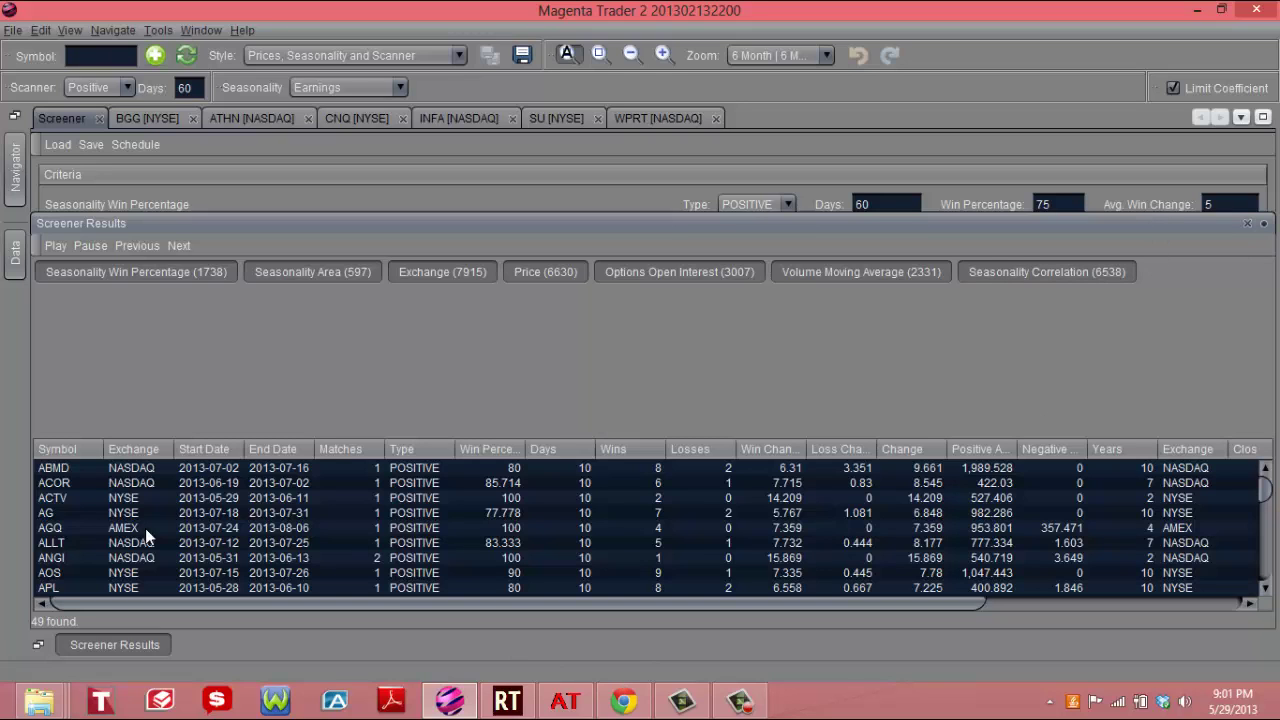
- Drag-select all 49 result rows, ABMD through ZLC, in the screener results table
drag(73, 468, 76, 630)
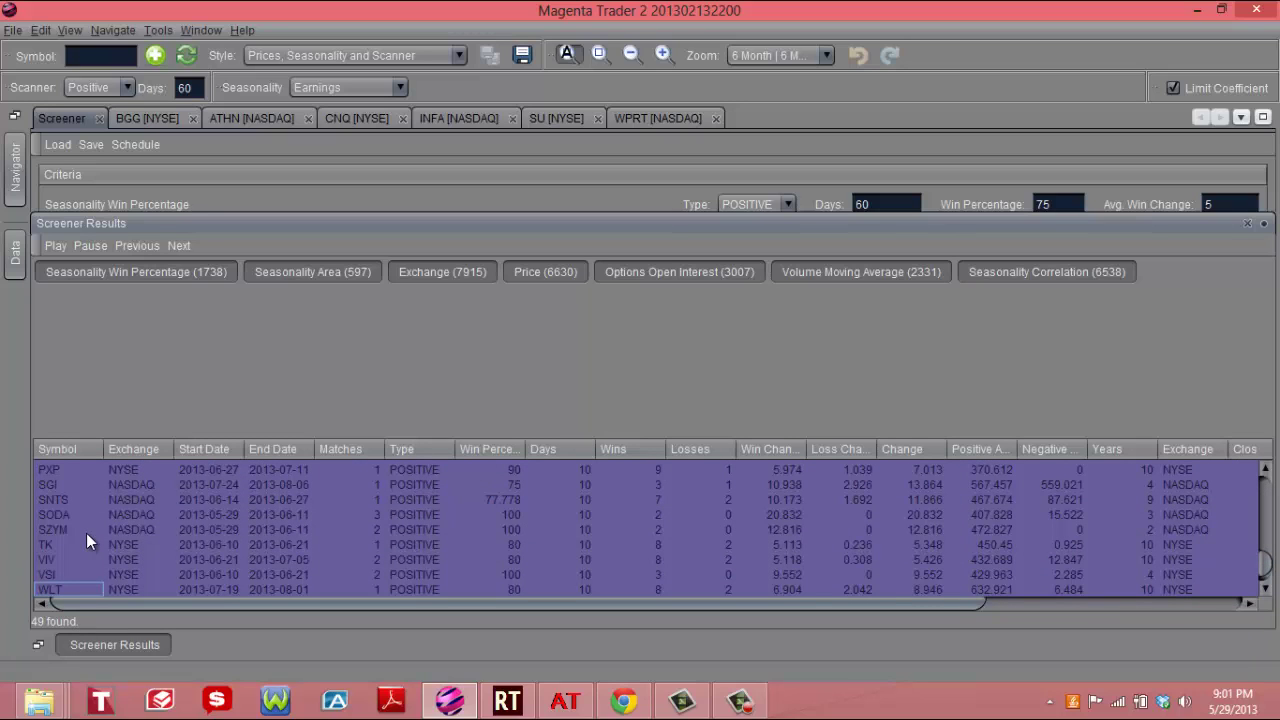
drag(1266, 571, 1267, 605)
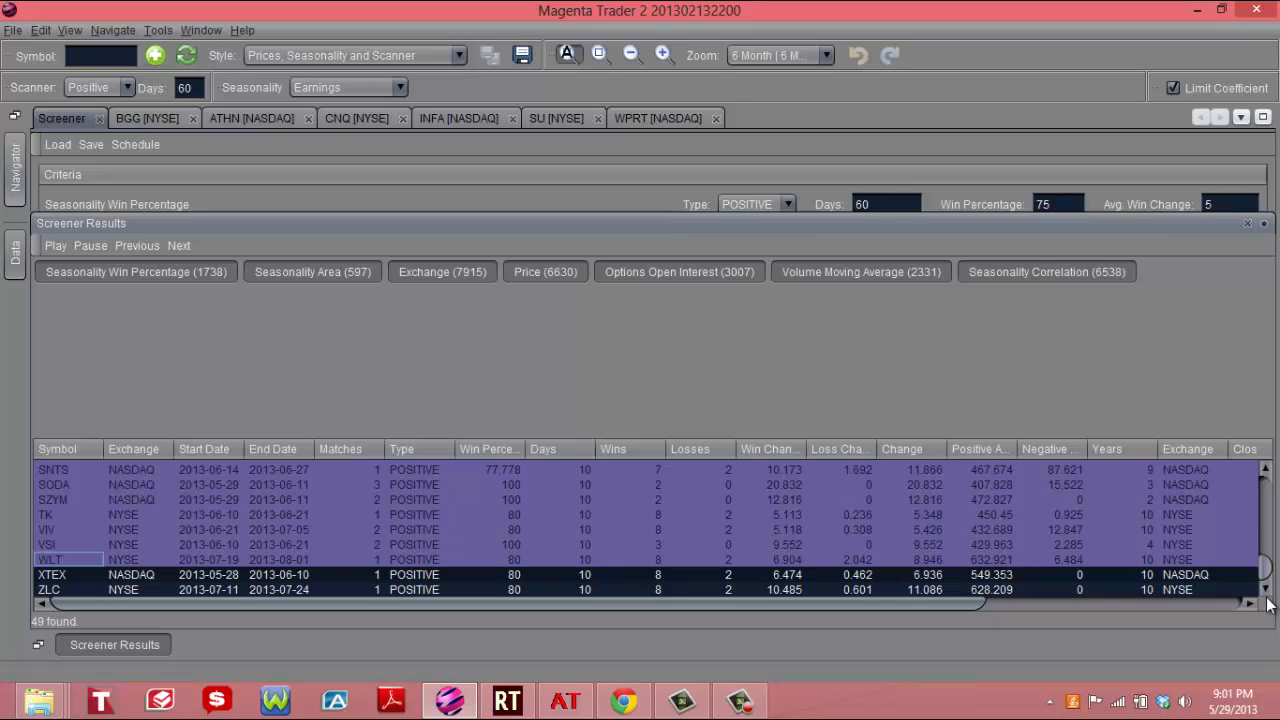
click(393, 531)
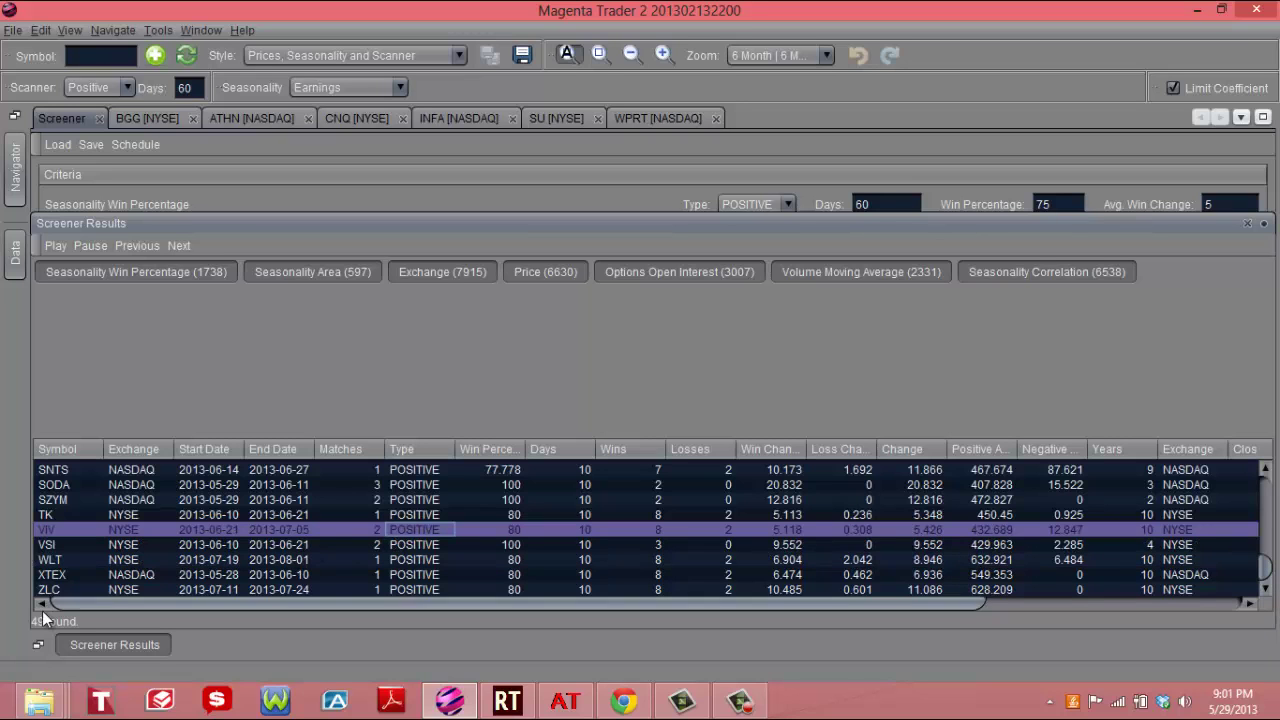
drag(35, 591, 39, 428)
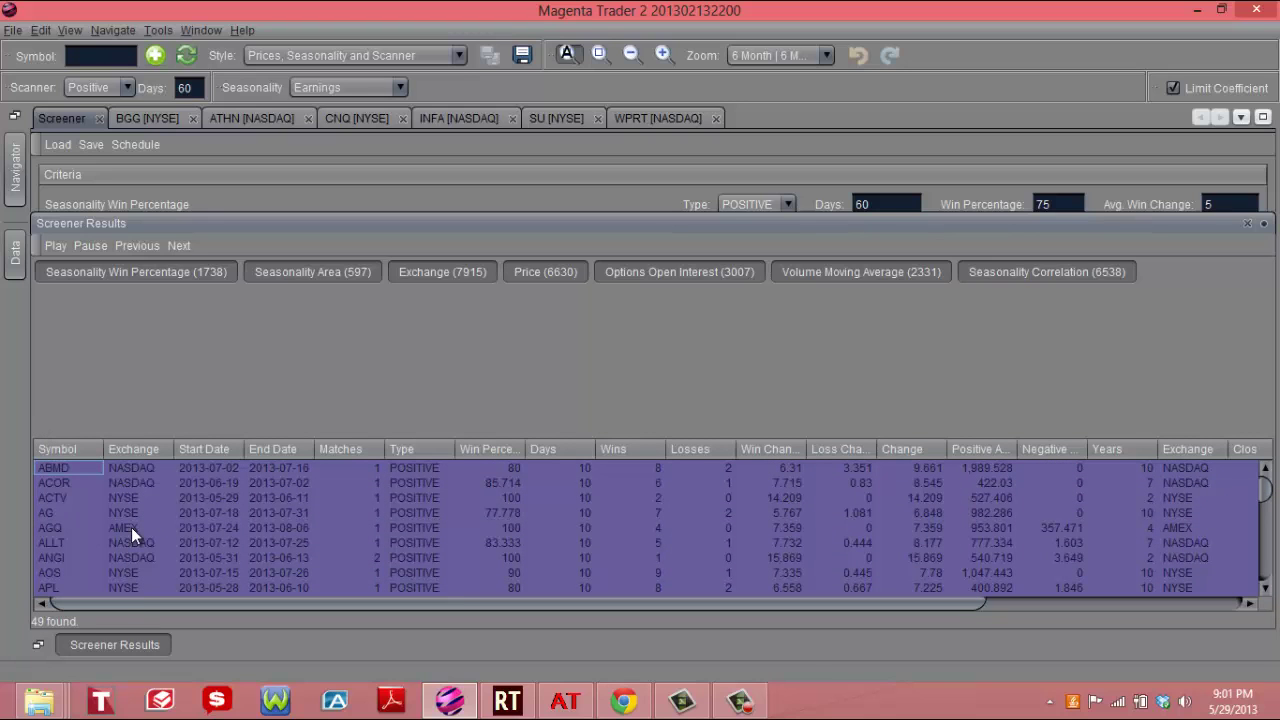
- Launch Excel 2010 and paste the screener results into A1 of a blank workbook
click(10, 710)
scroll(640, 400, down, 5)
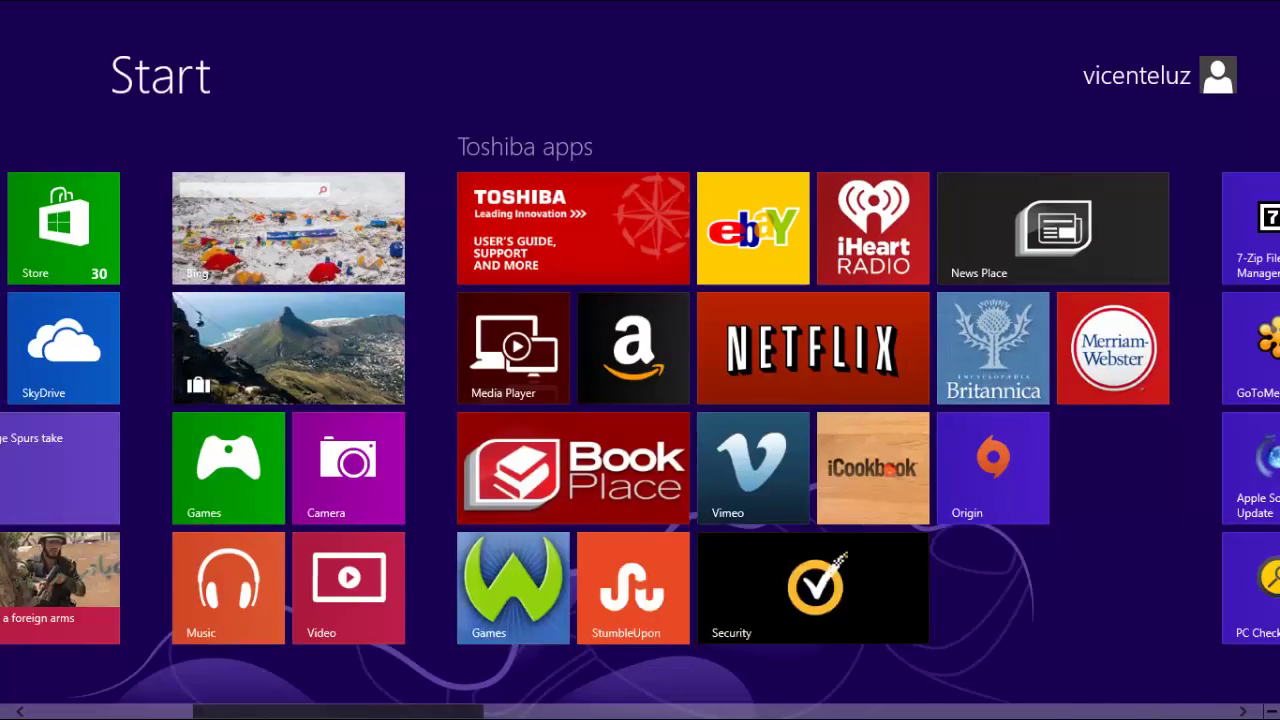
scroll(629, 374, down, 5)
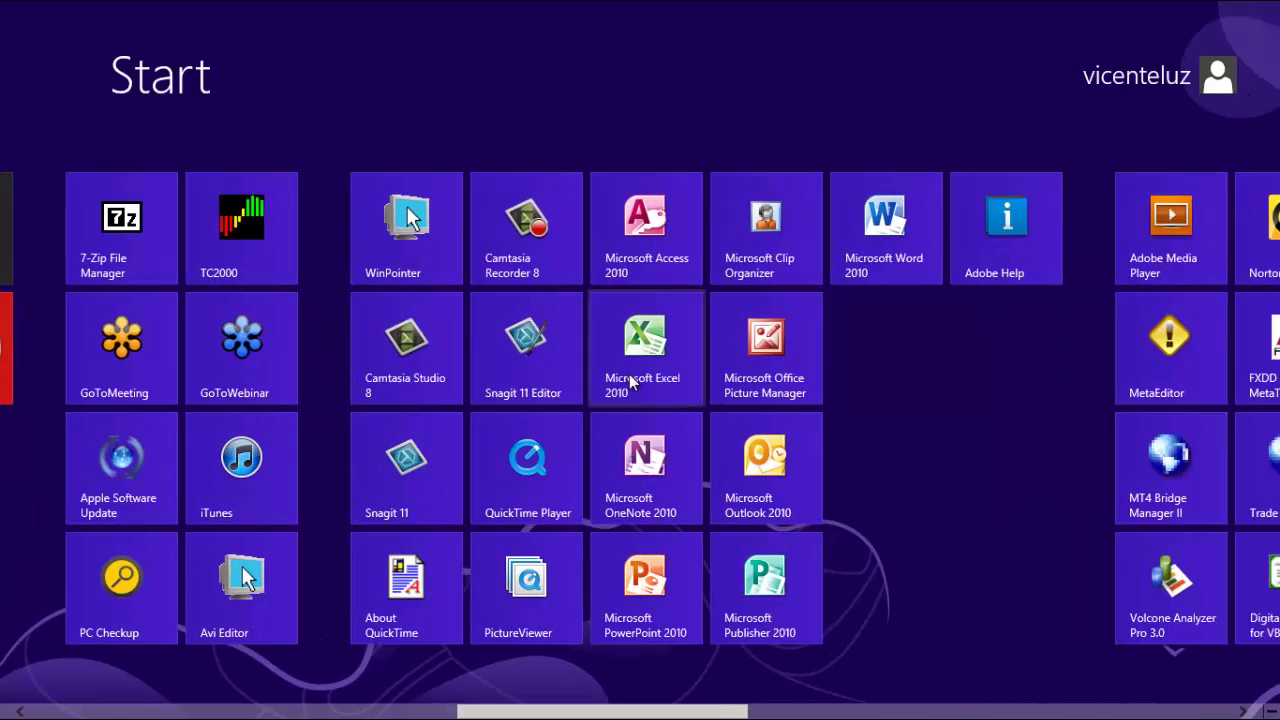
click(629, 374)
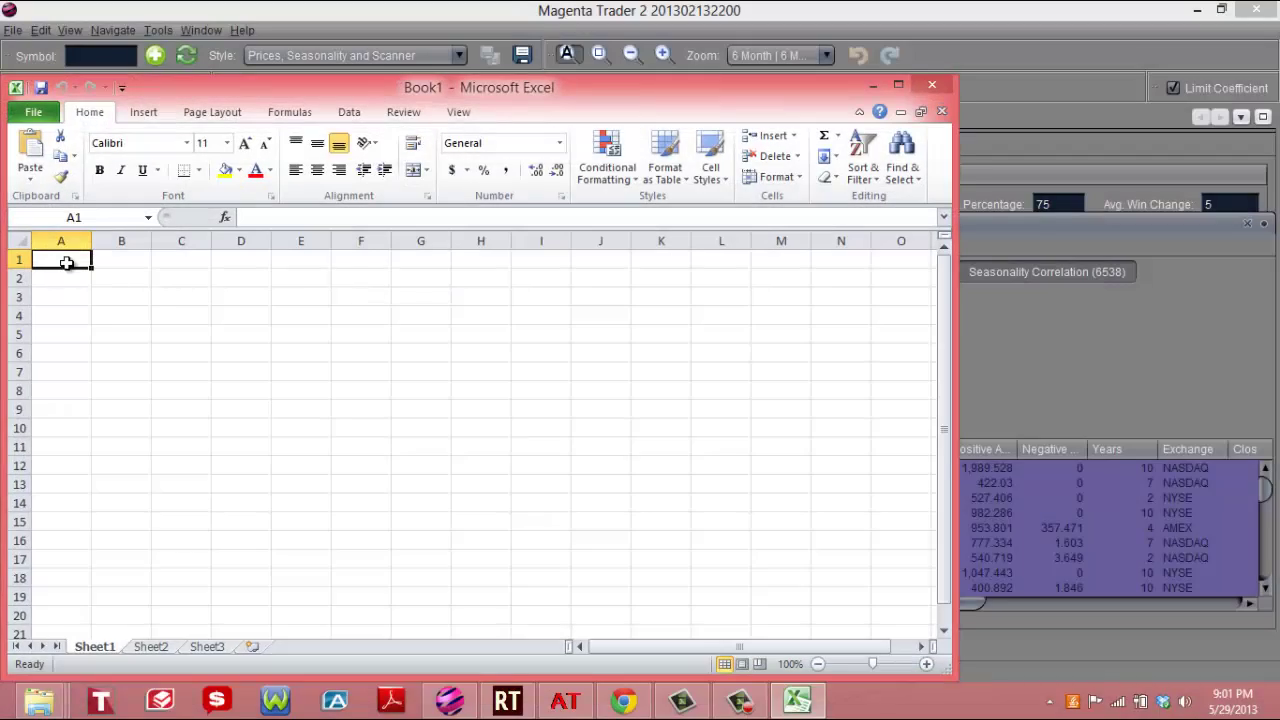
right_click(66, 262)
click(137, 340)
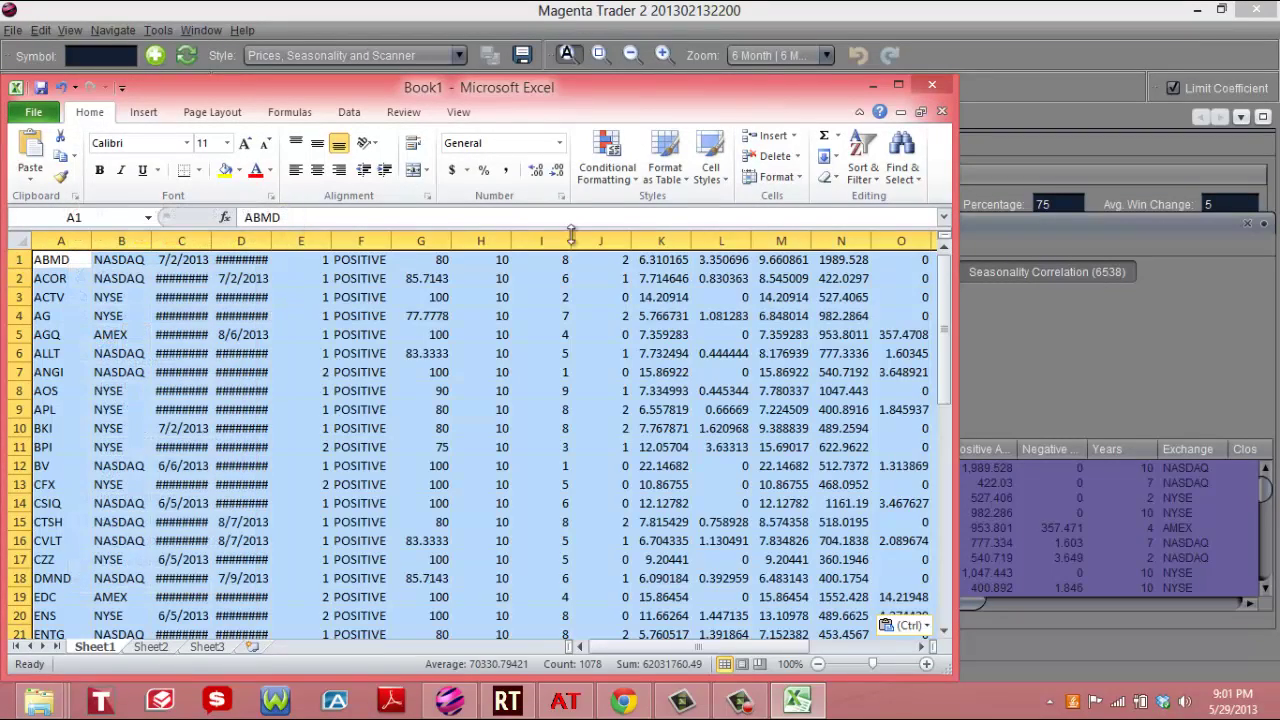
- Maximize Excel and copy the 49 ticker symbols in A1:A49
click(898, 85)
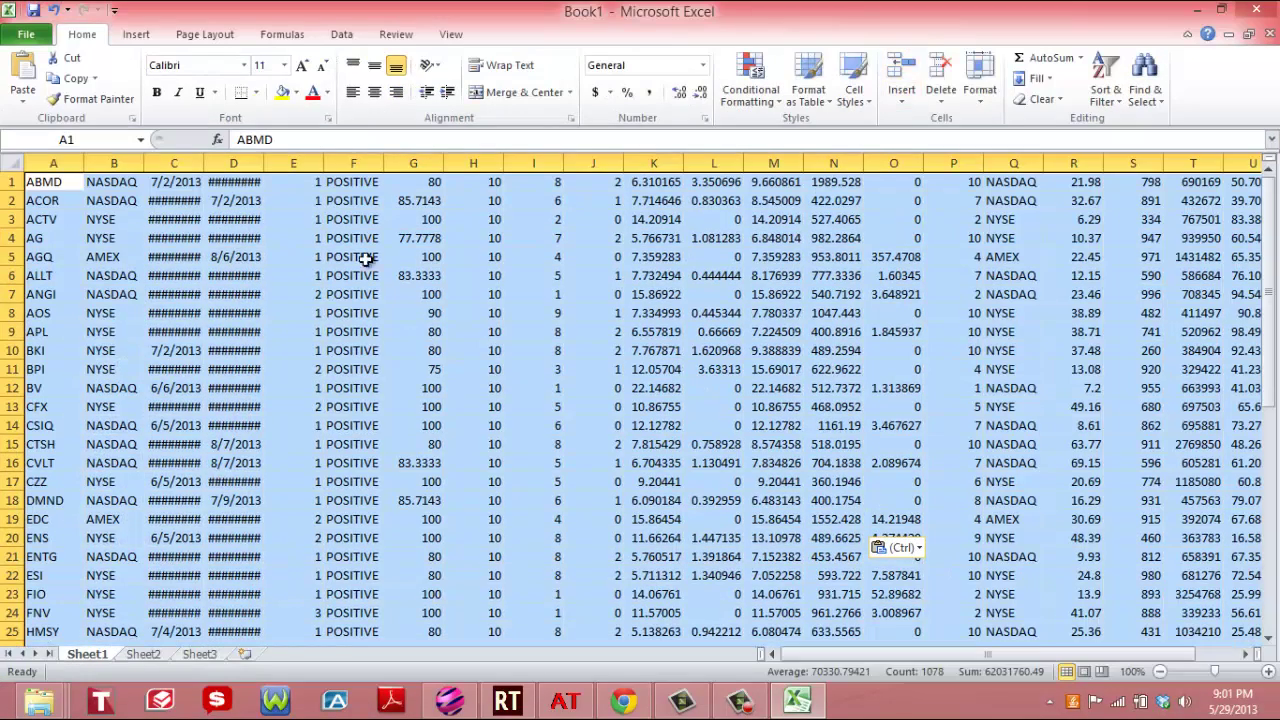
click(305, 272)
drag(46, 183, 56, 576)
right_click(56, 556)
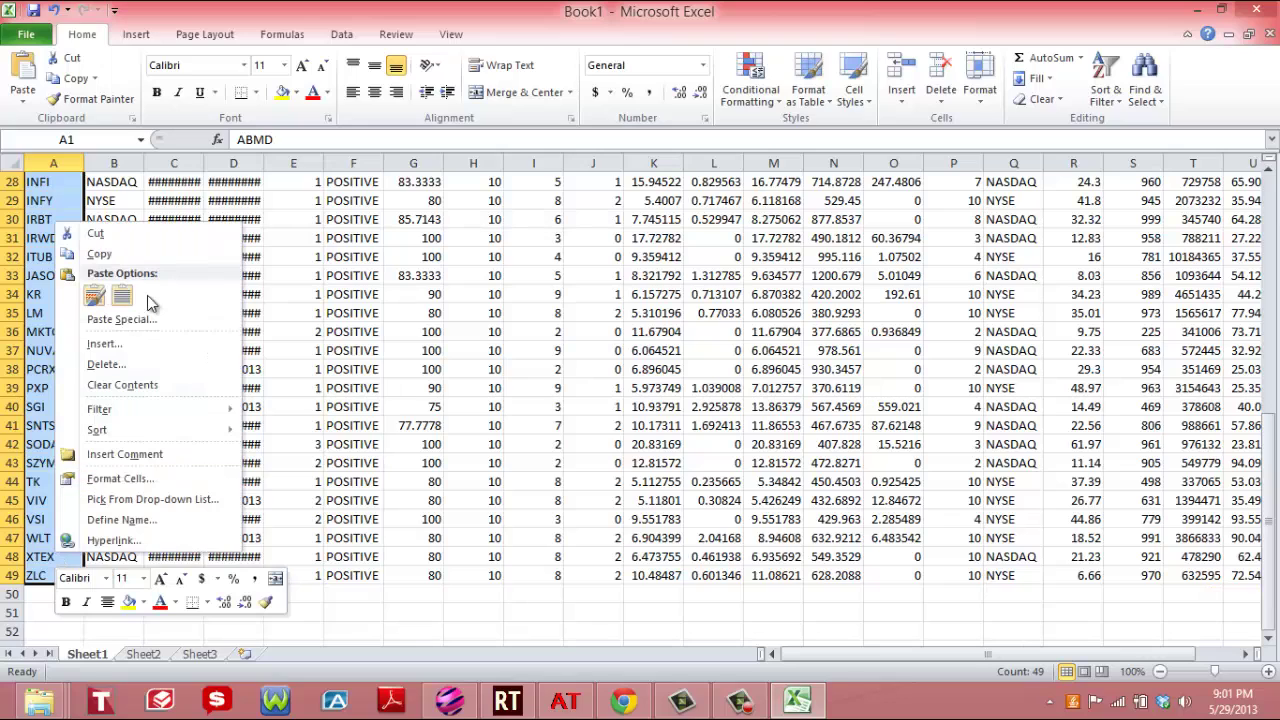
click(100, 257)
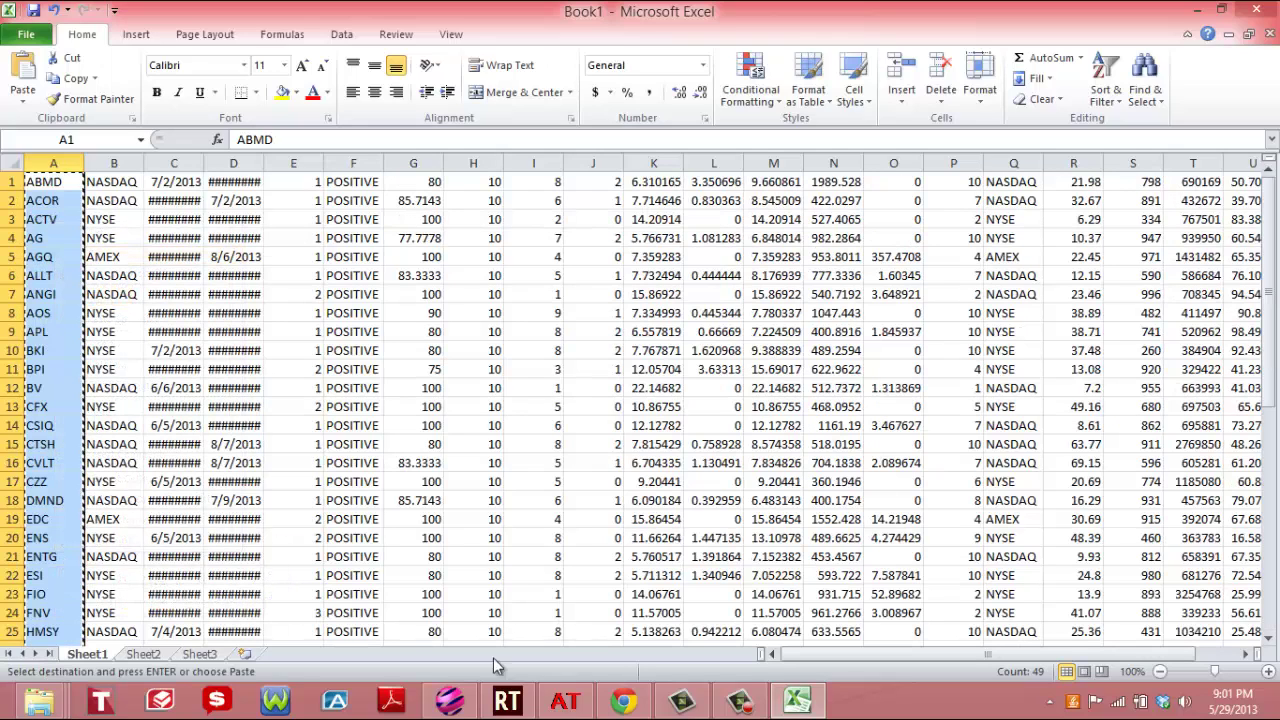
- In Ramp, create a new symbol list named 'seasonal calls', replacing the existing one
click(507, 703)
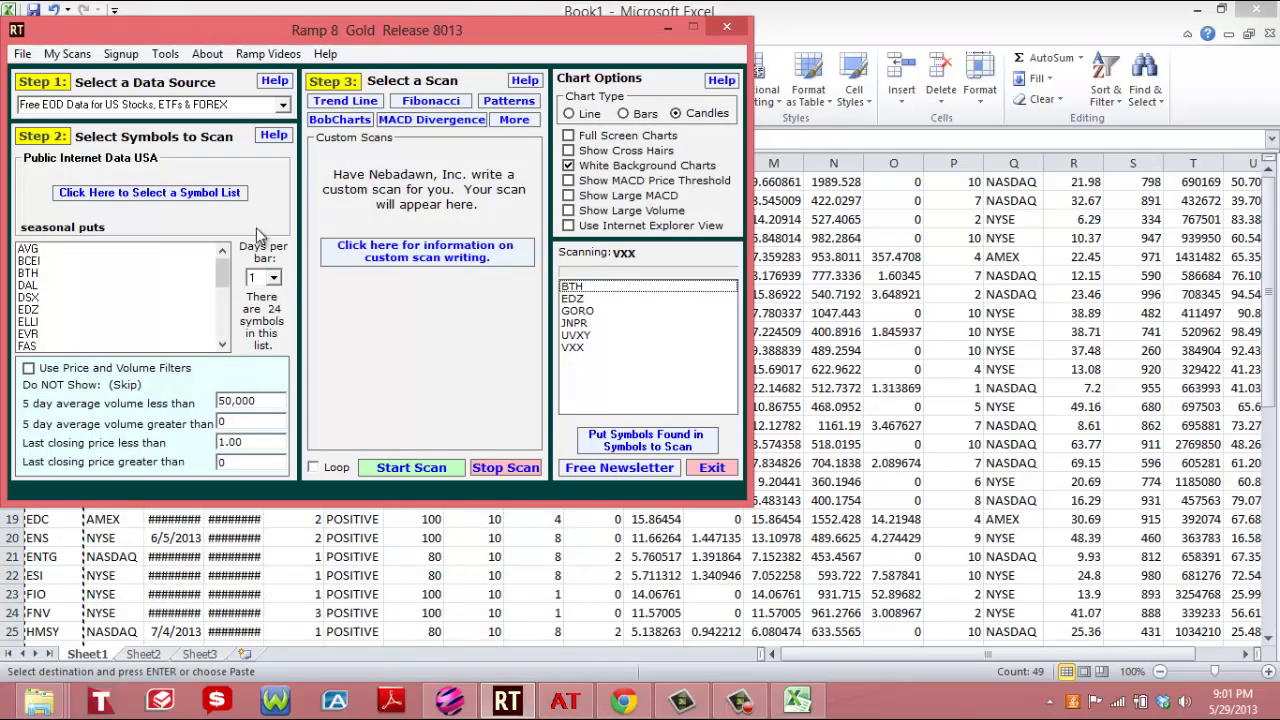
click(177, 195)
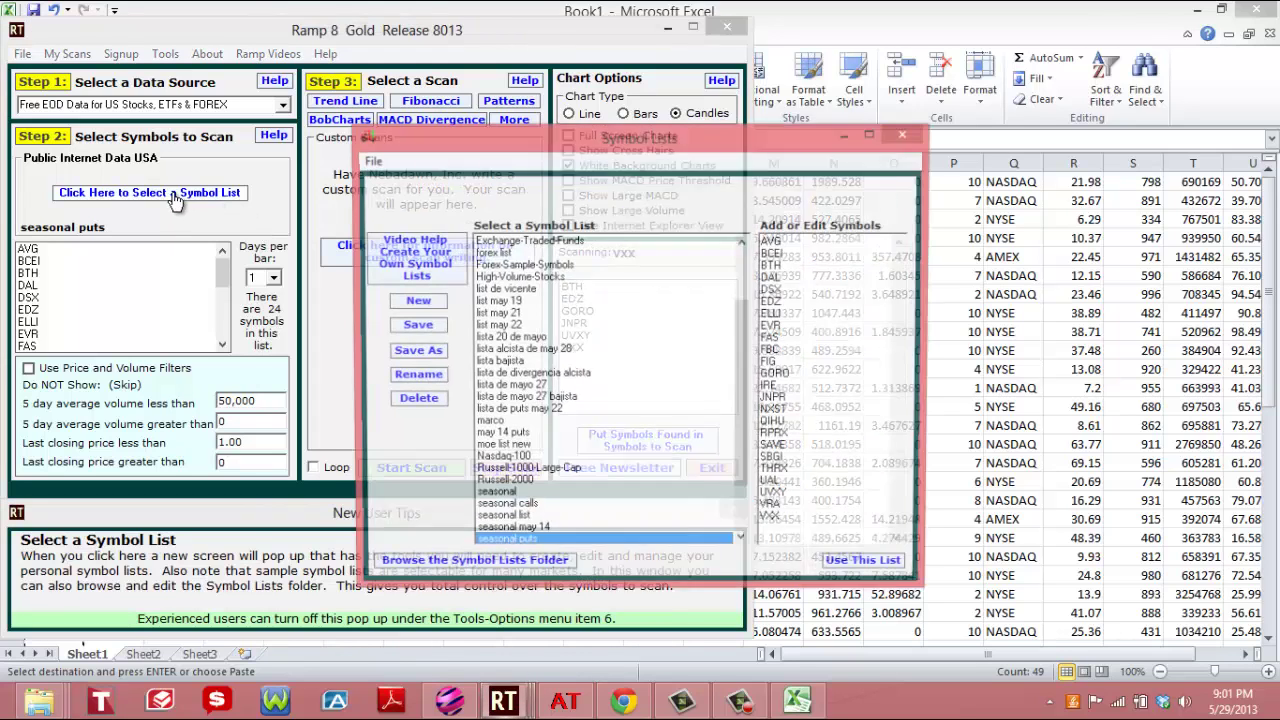
click(410, 302)
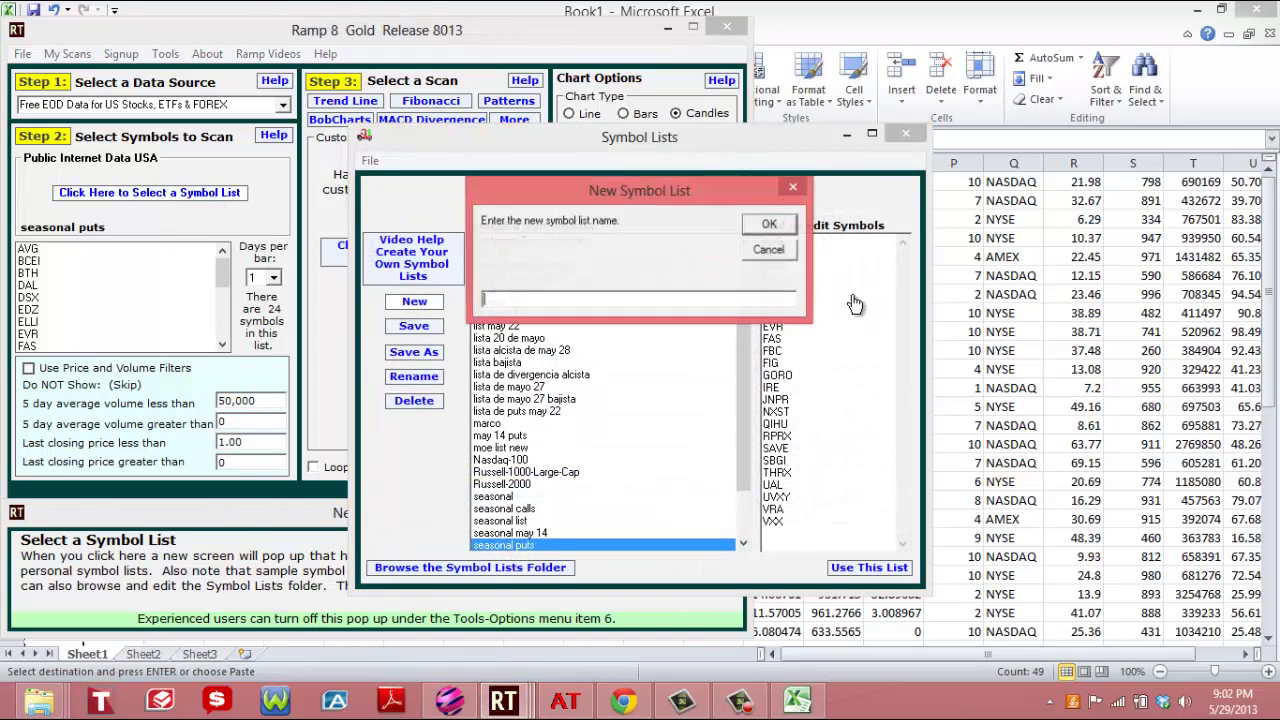
text(s)
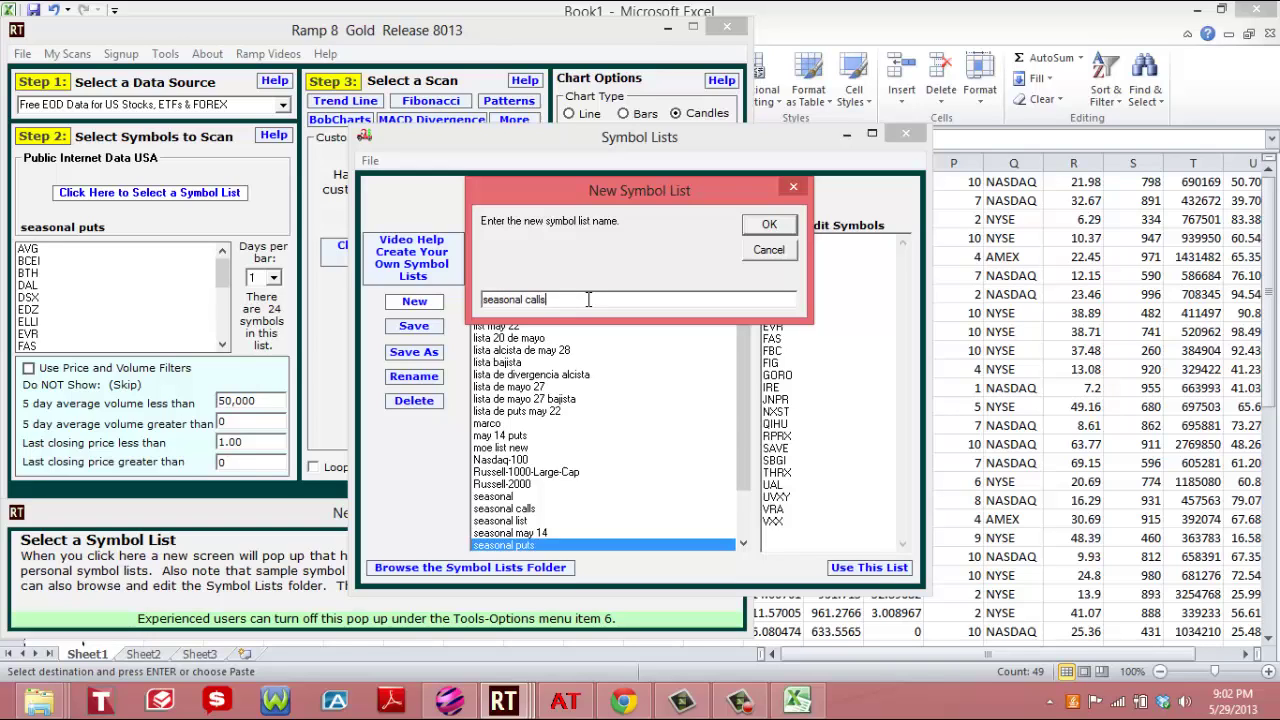
text(easonal calls)
key(Return)
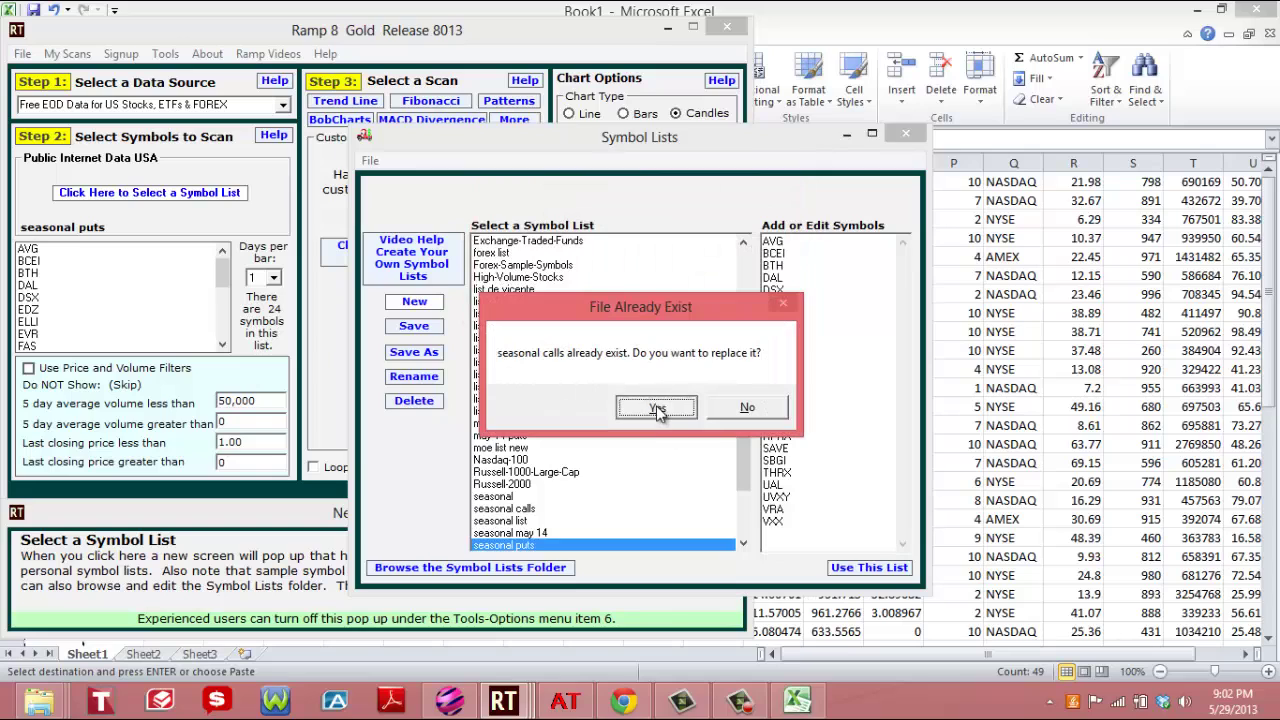
click(657, 410)
- Paste the copied symbols into the seasonal calls list and save it
right_click(787, 249)
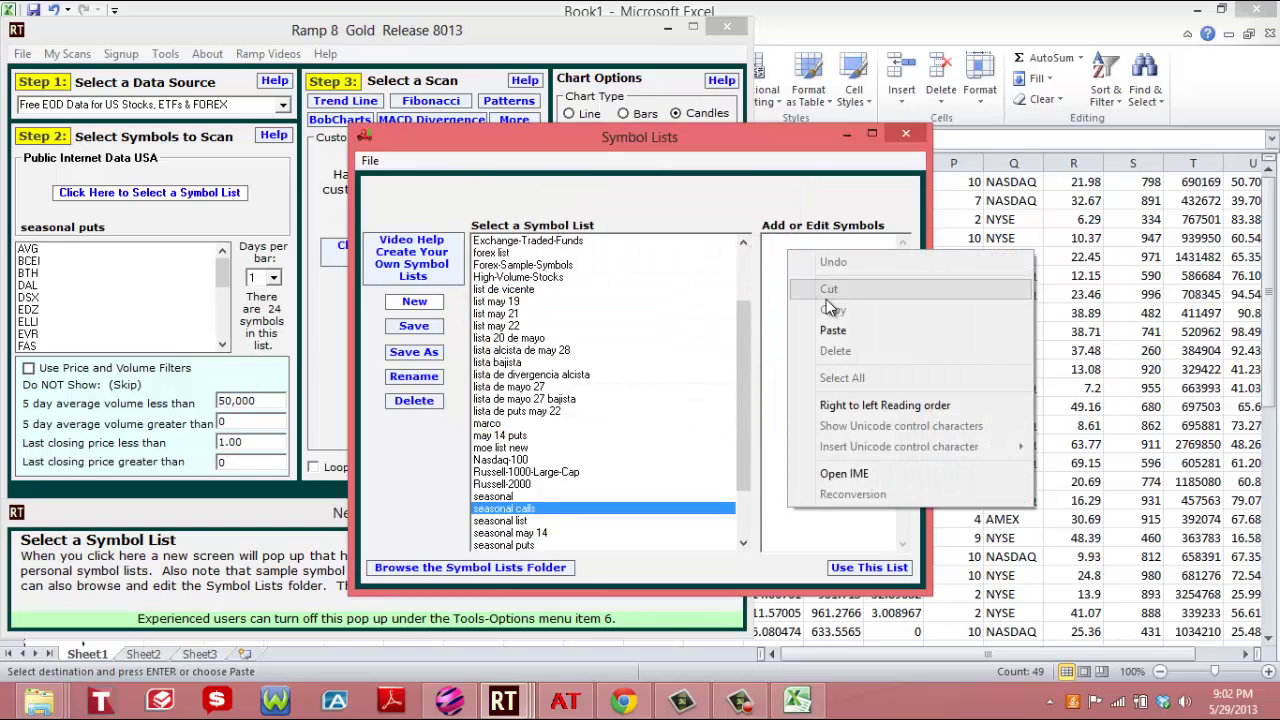
click(840, 331)
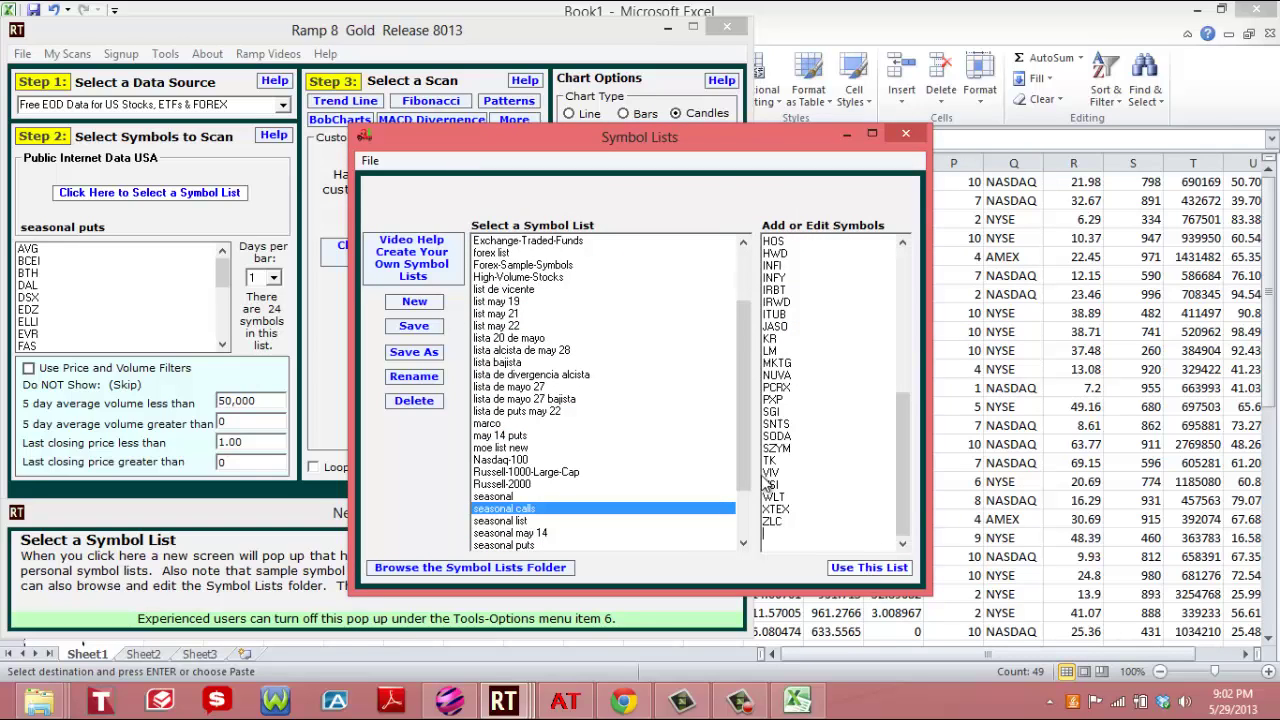
click(420, 327)
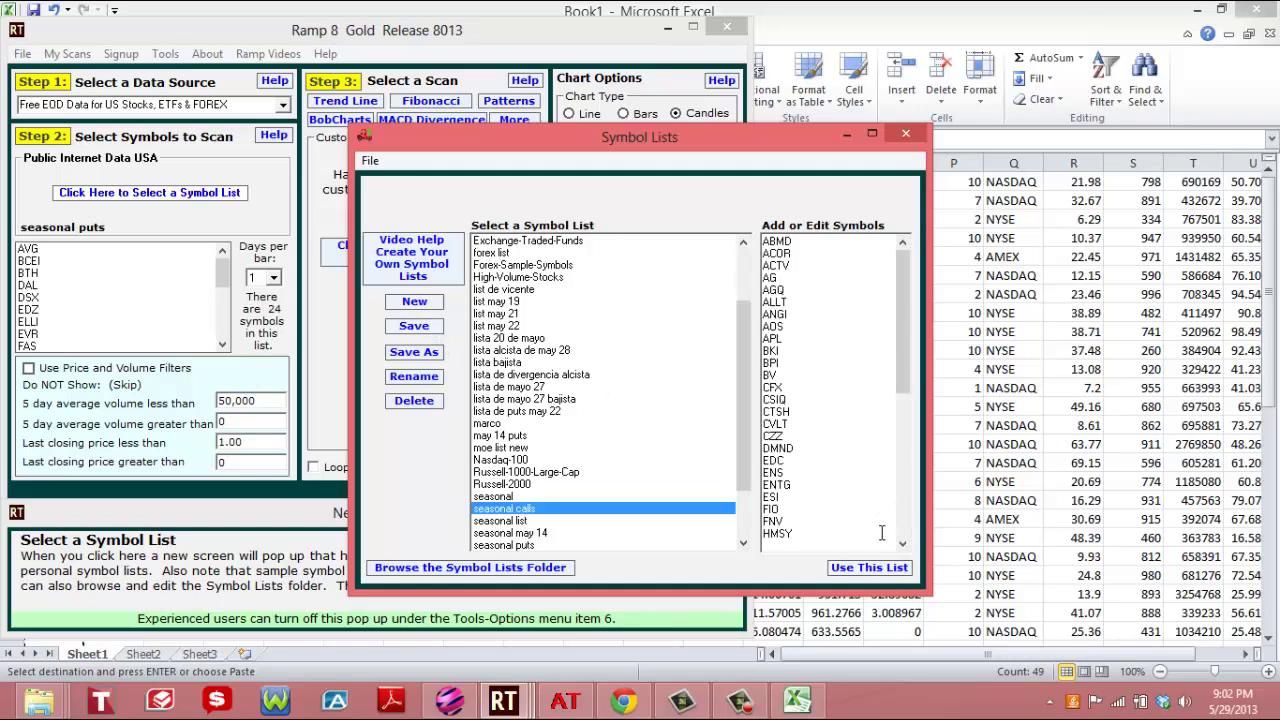
- Load seasonal calls as the scan list and dismiss the New User Tips popup
click(878, 568)
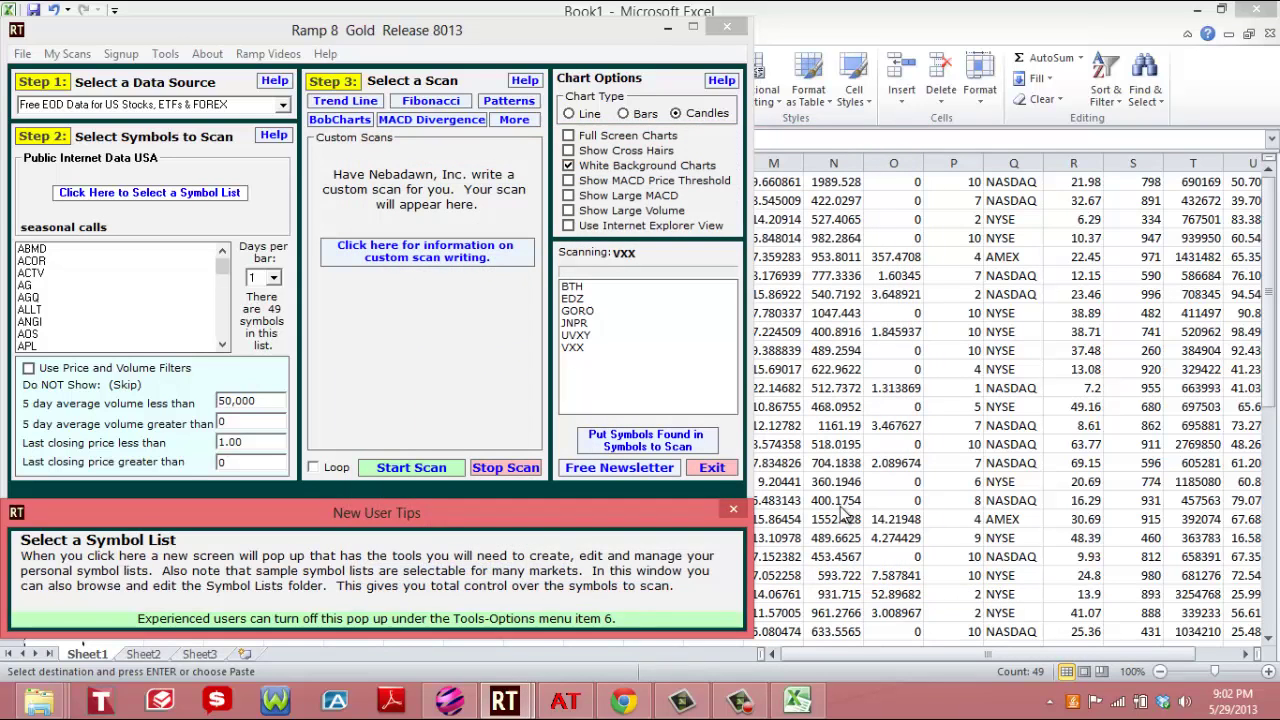
click(733, 509)
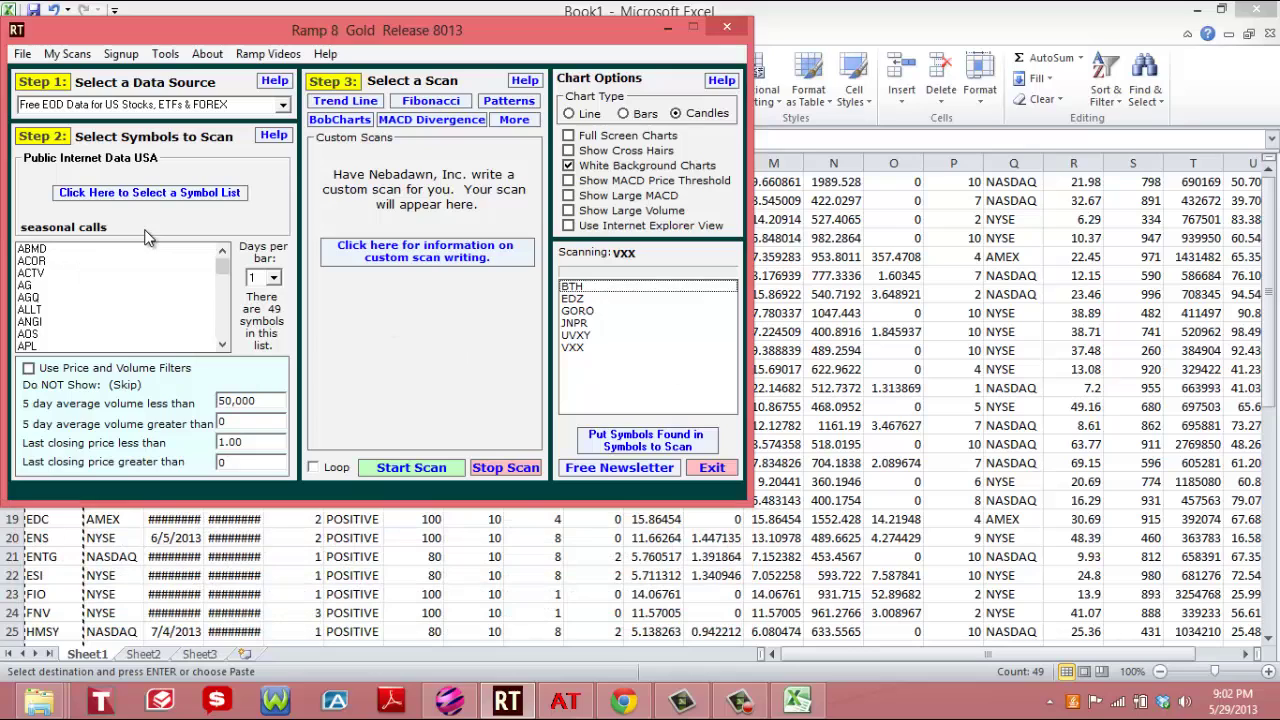
mouse_move(150, 234)
mouse_down()
mouse_move(22, 245)
mouse_move(135, 214)
mouse_move(155, 232)
mouse_up()
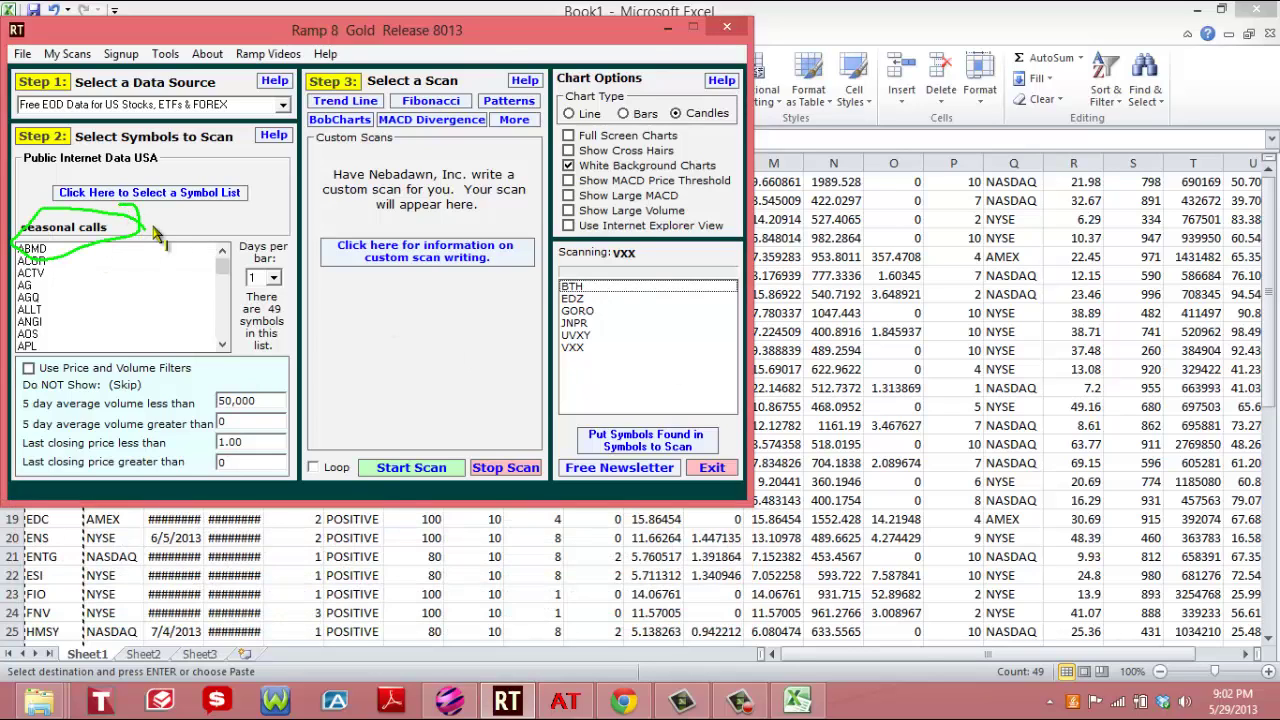
key(Escape)
- Run a Bullish Divergence MACD scan on the seasonal calls list
click(436, 120)
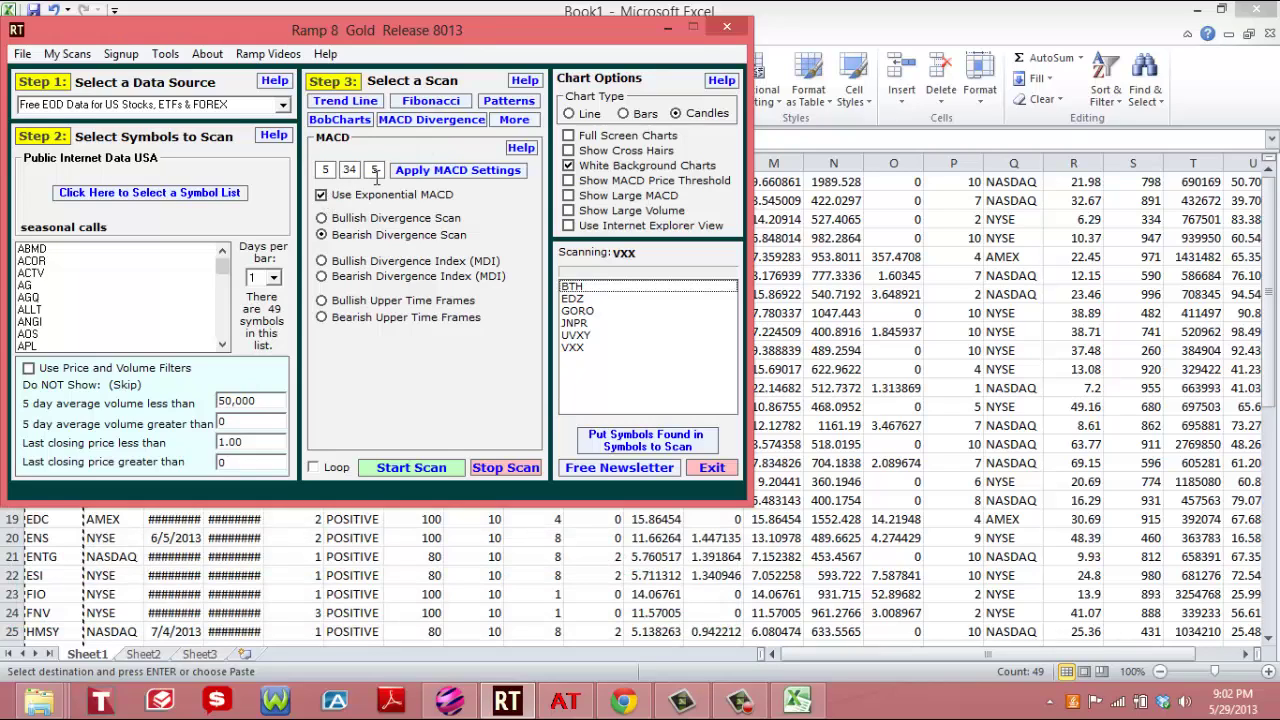
click(322, 220)
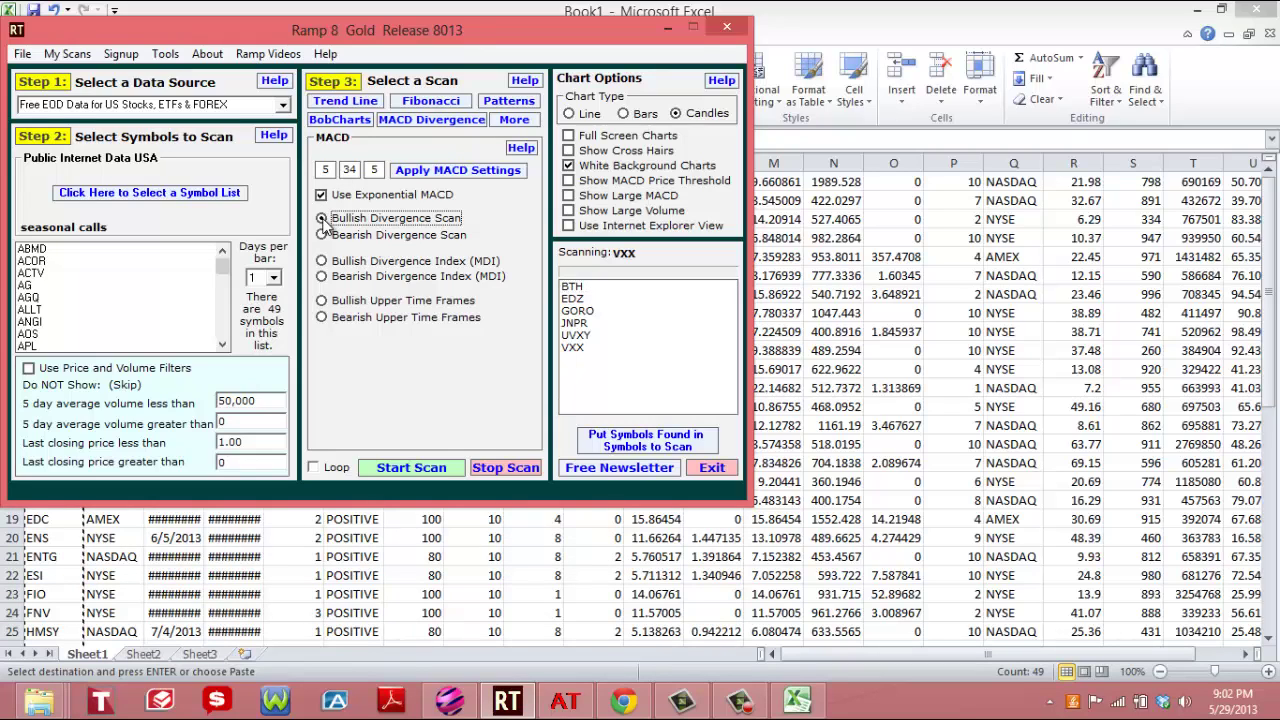
click(428, 469)
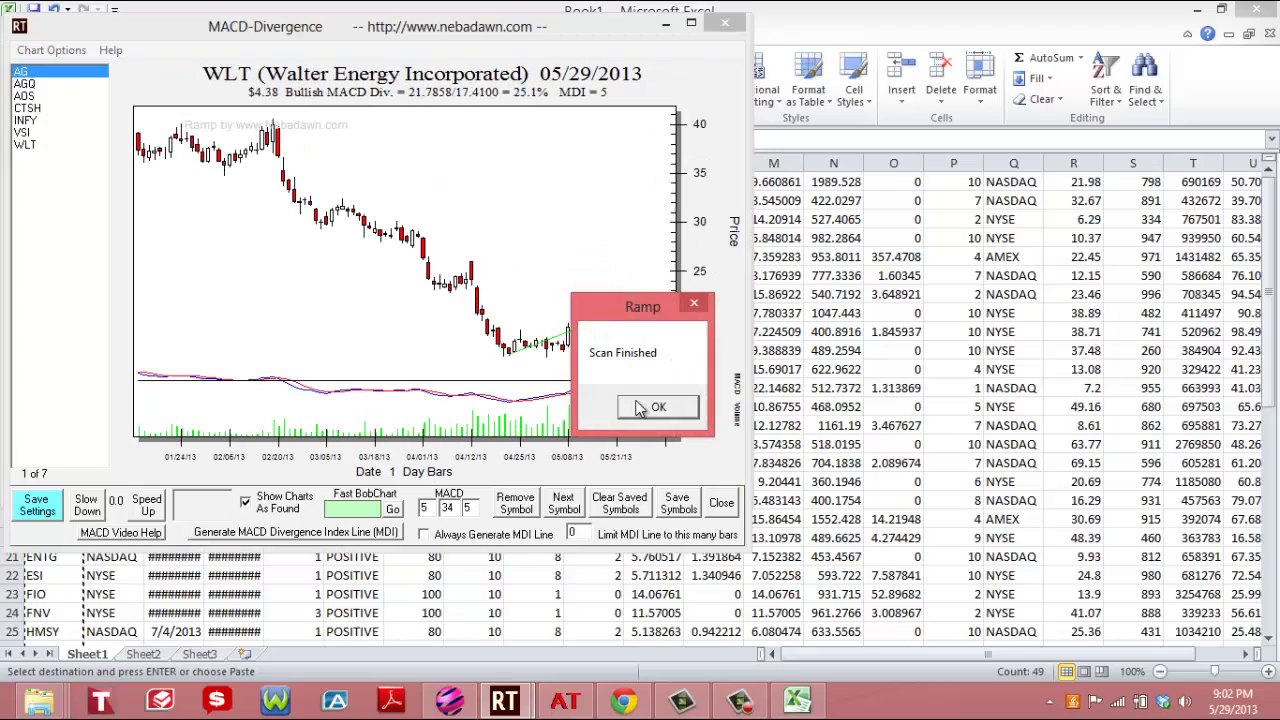
- Dismiss the Scan Finished message and review the AOS, AGQ, CTSH, INFY and WLT charts
click(641, 408)
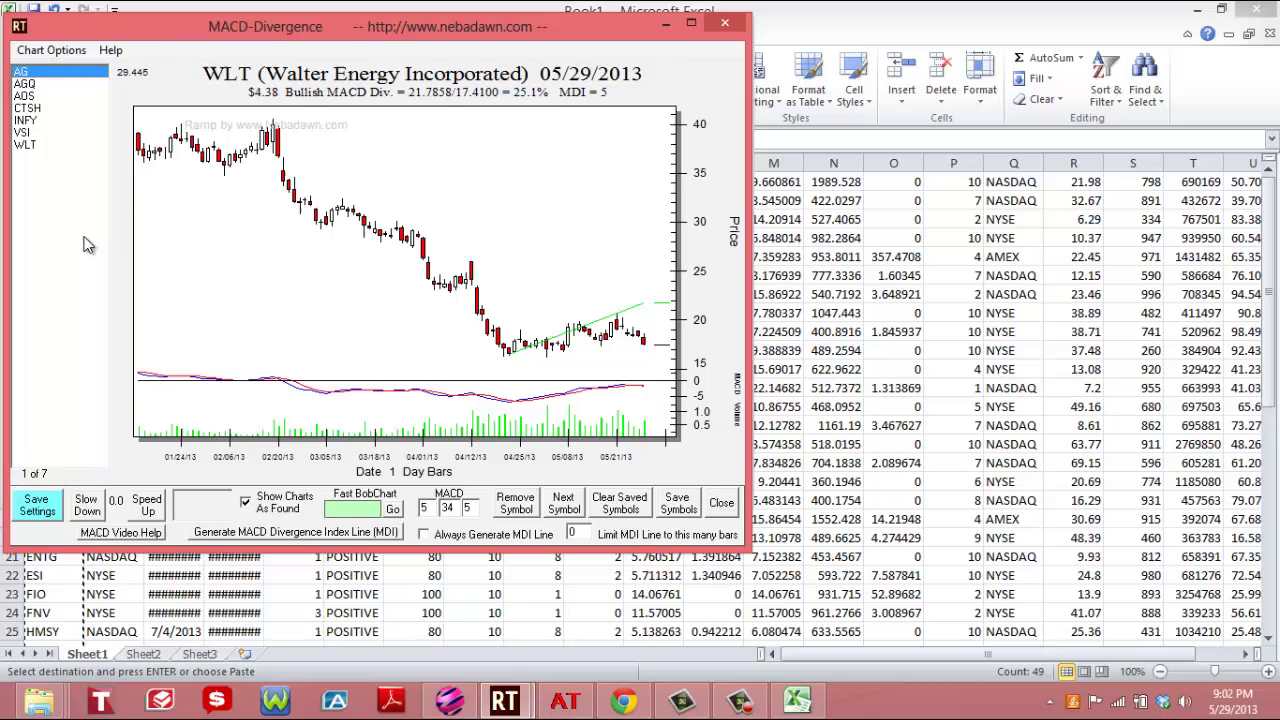
click(38, 96)
key(Up)
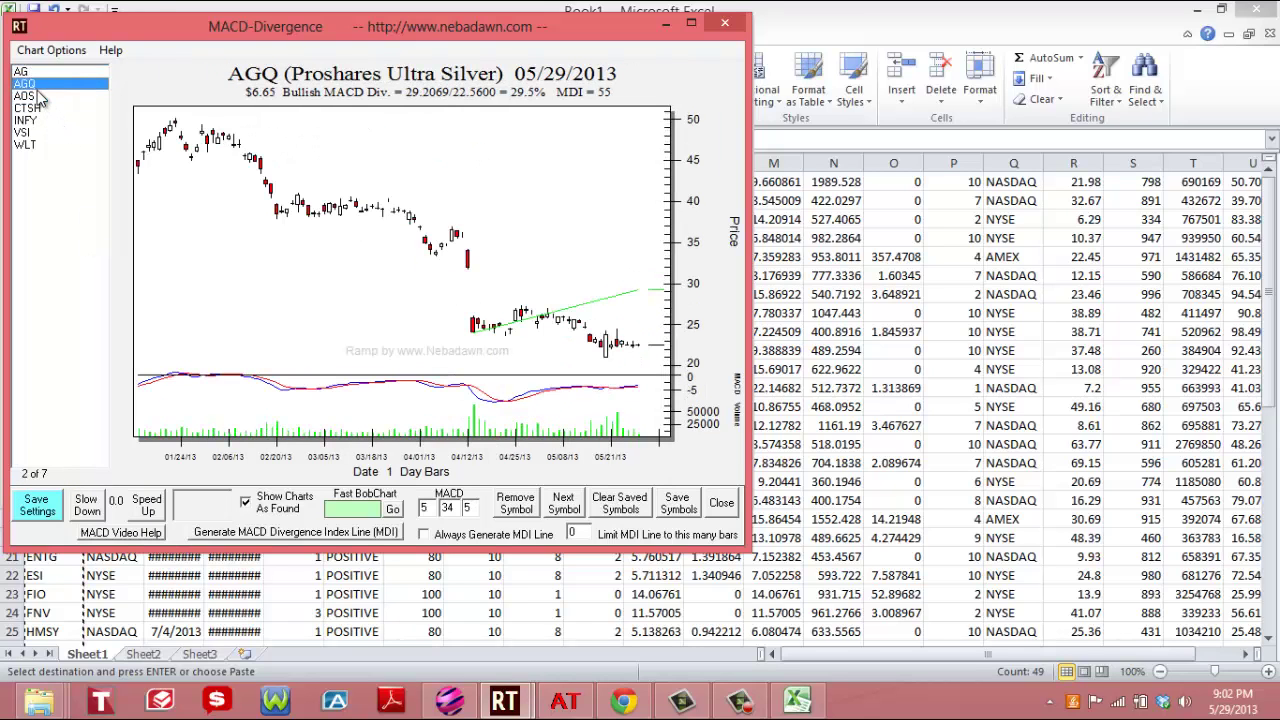
click(38, 112)
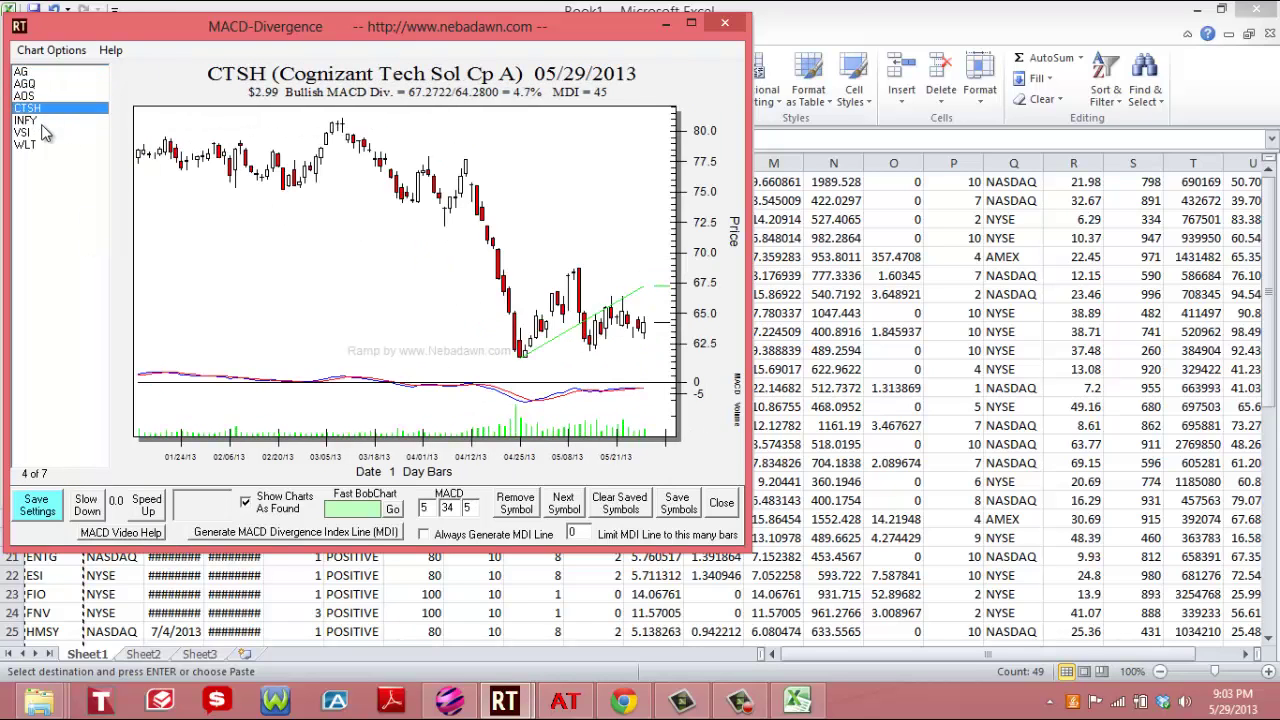
click(40, 122)
click(41, 145)
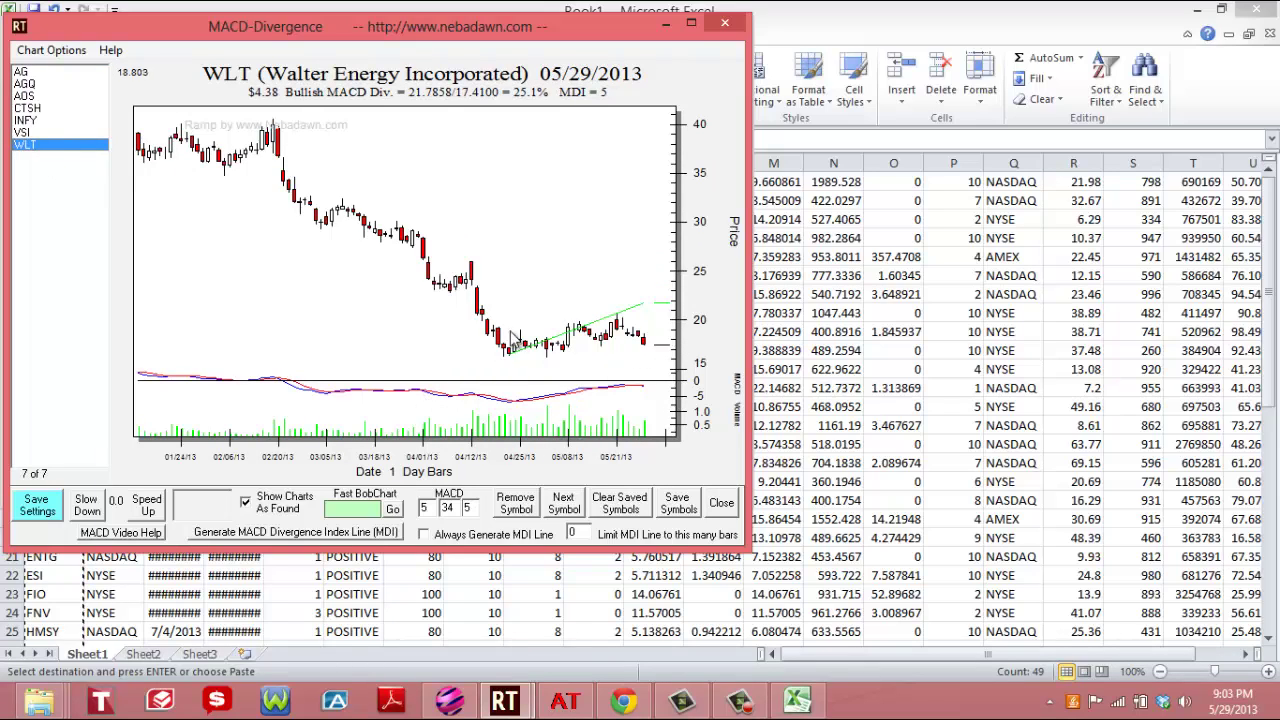
- Revisit the VSI, INFY, AOS and CTSH charts, close the chart window, return to Magenta Trader
click(39, 133)
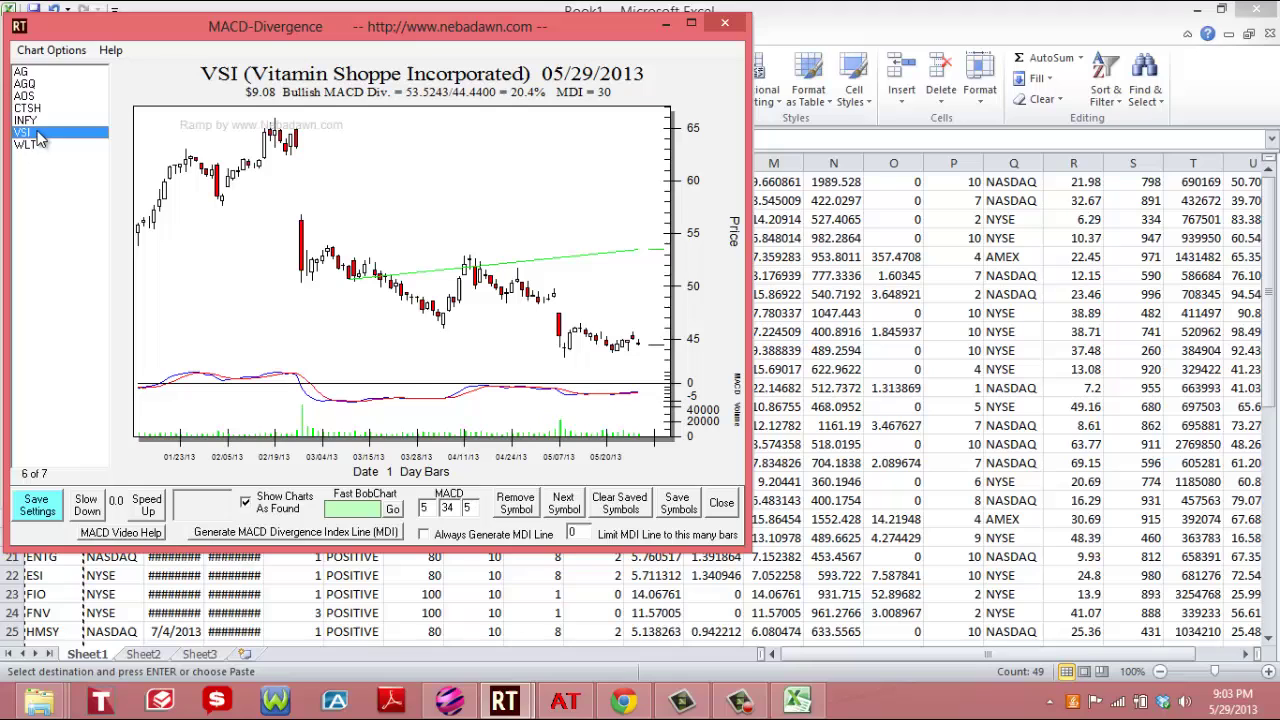
click(37, 121)
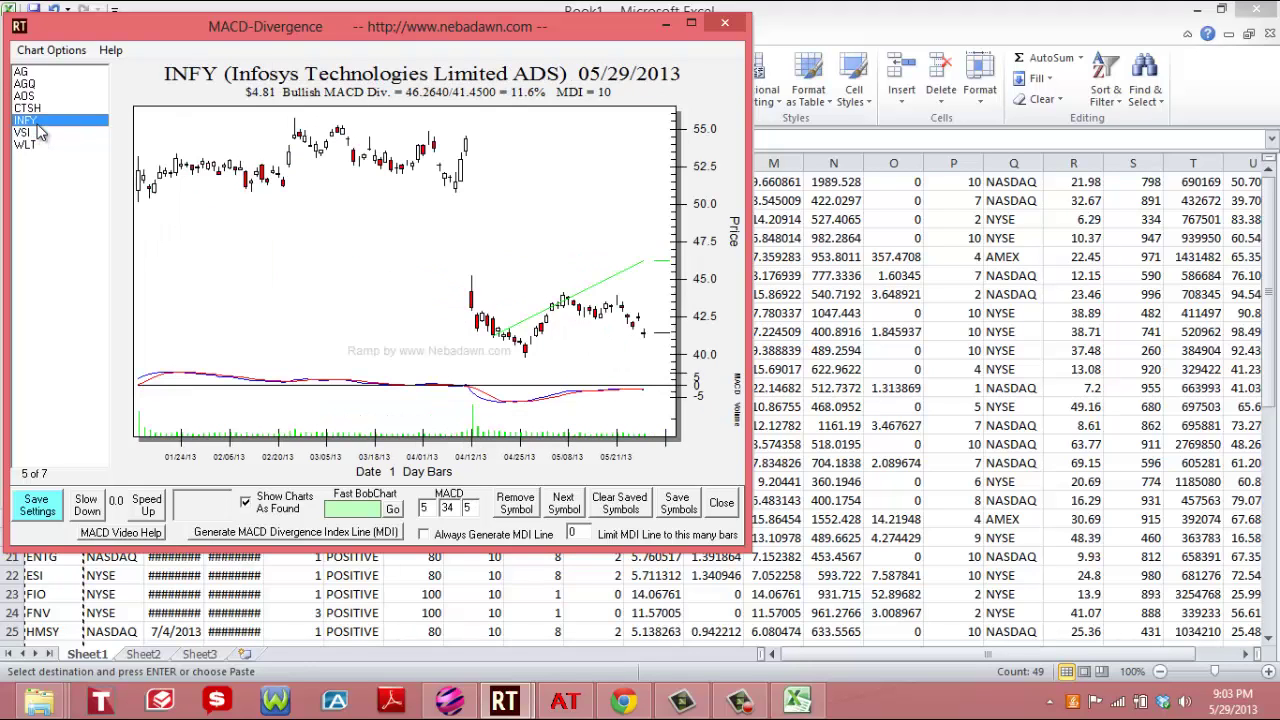
click(35, 101)
click(37, 108)
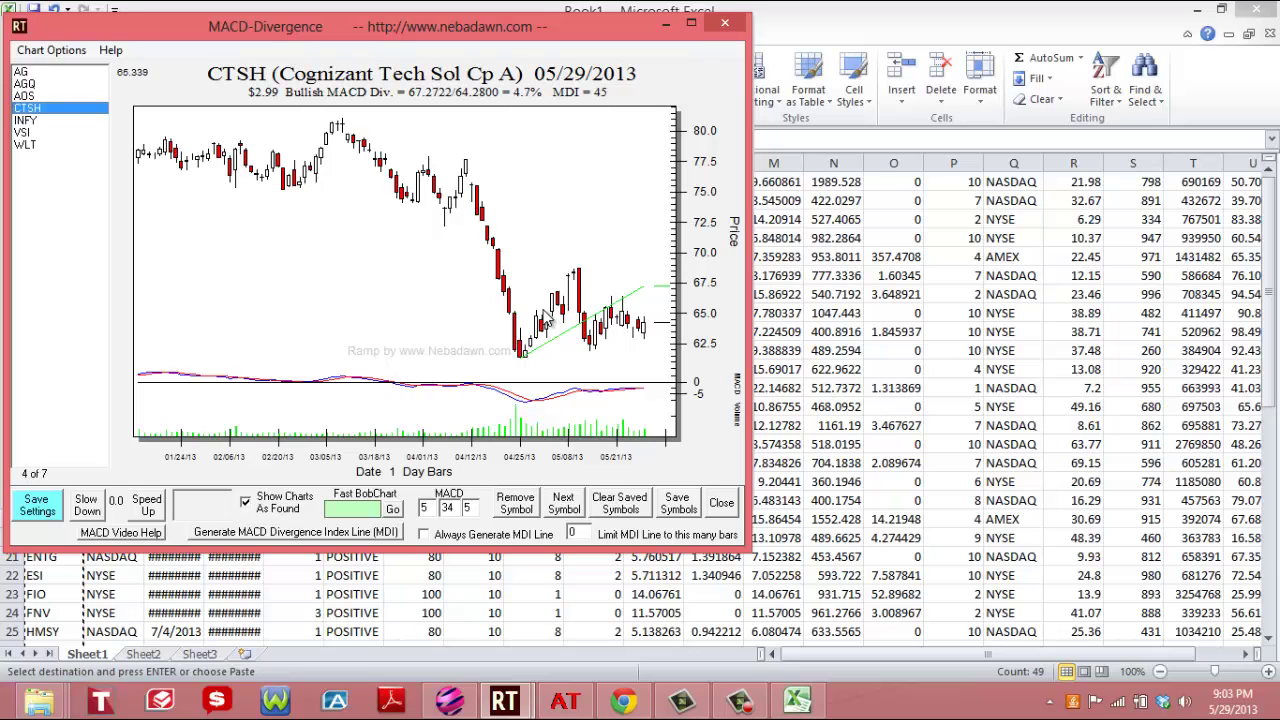
click(724, 23)
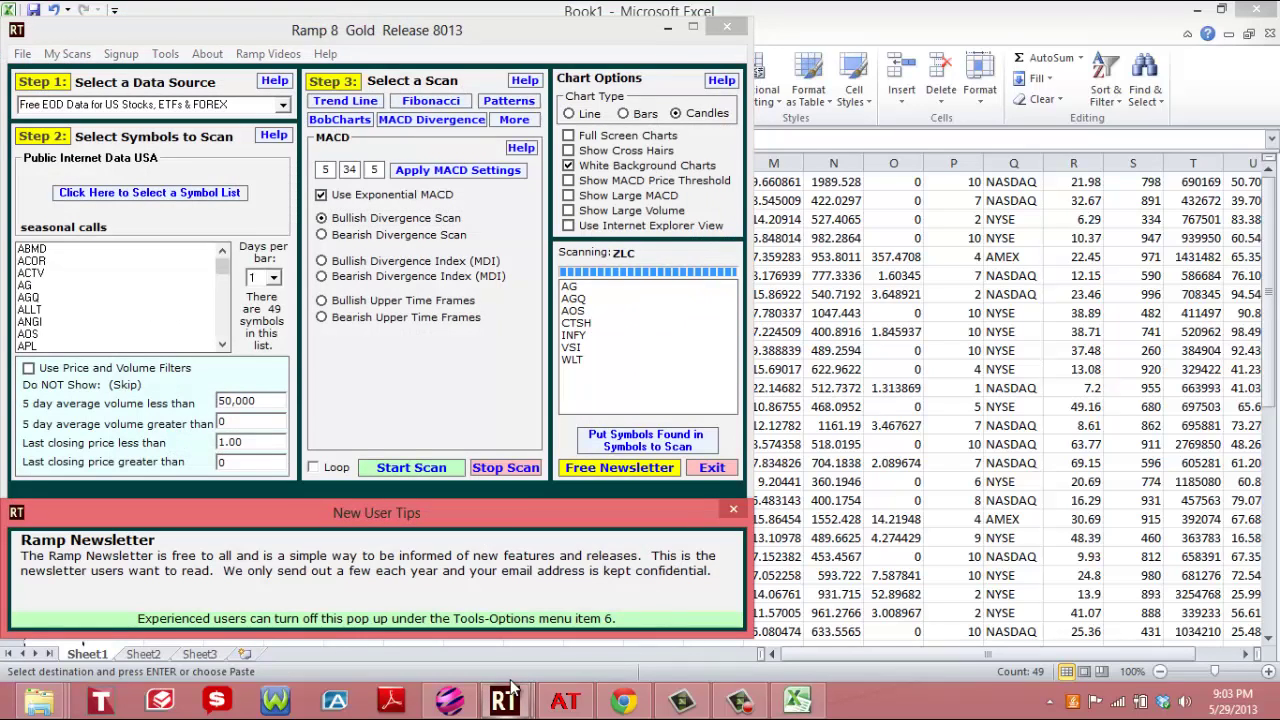
click(449, 700)
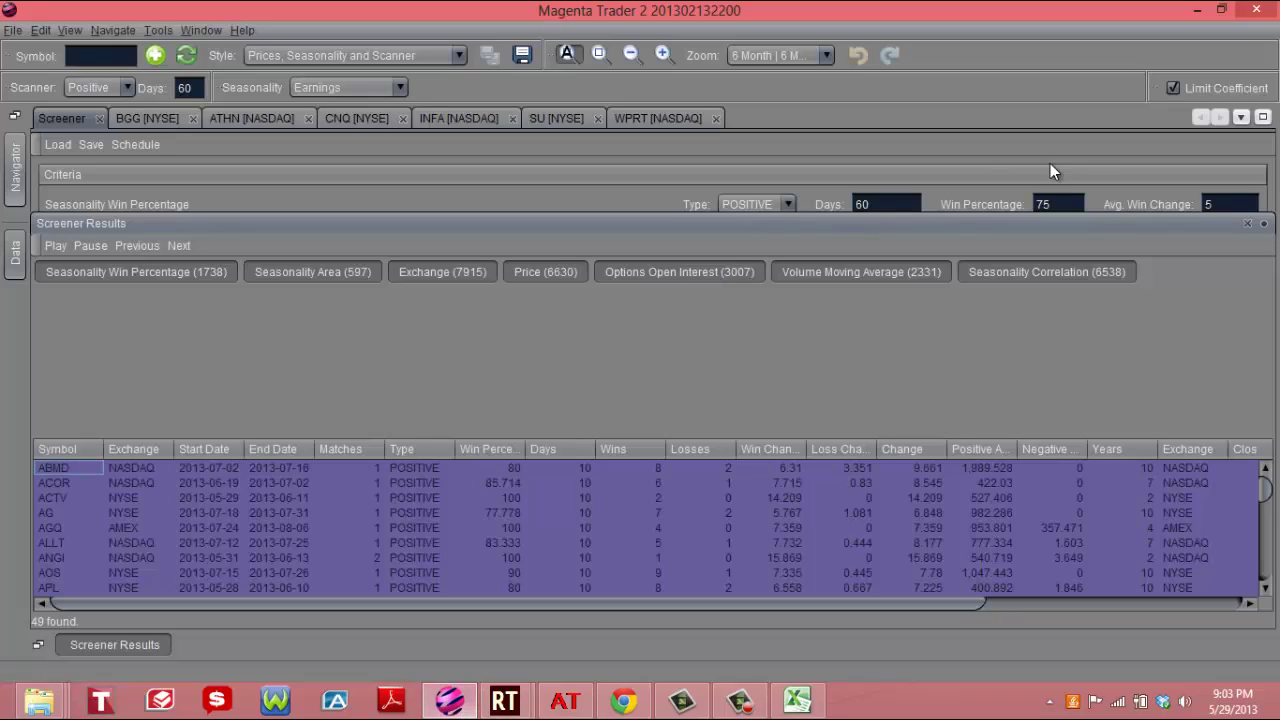
- Rerun the screener with Direction Negative and Type NEGATIVE, then select all 41 results, AMRN to Z
click(1248, 223)
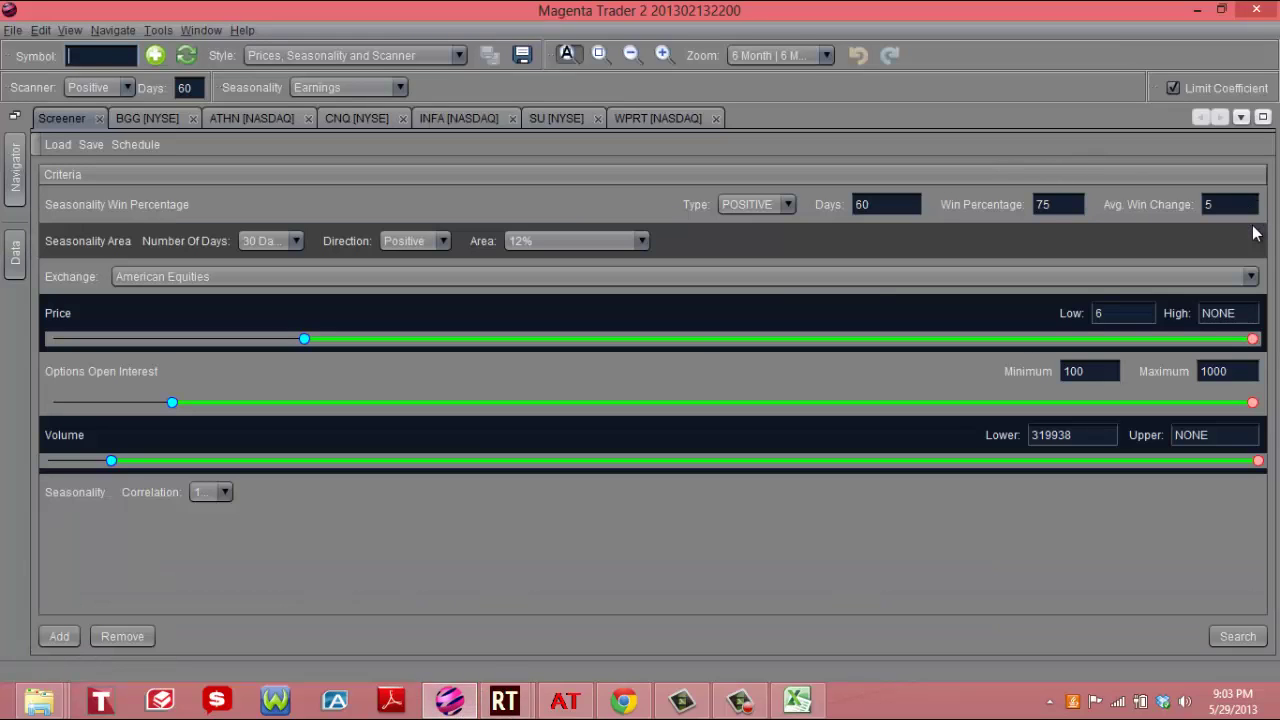
click(431, 240)
click(419, 280)
click(771, 202)
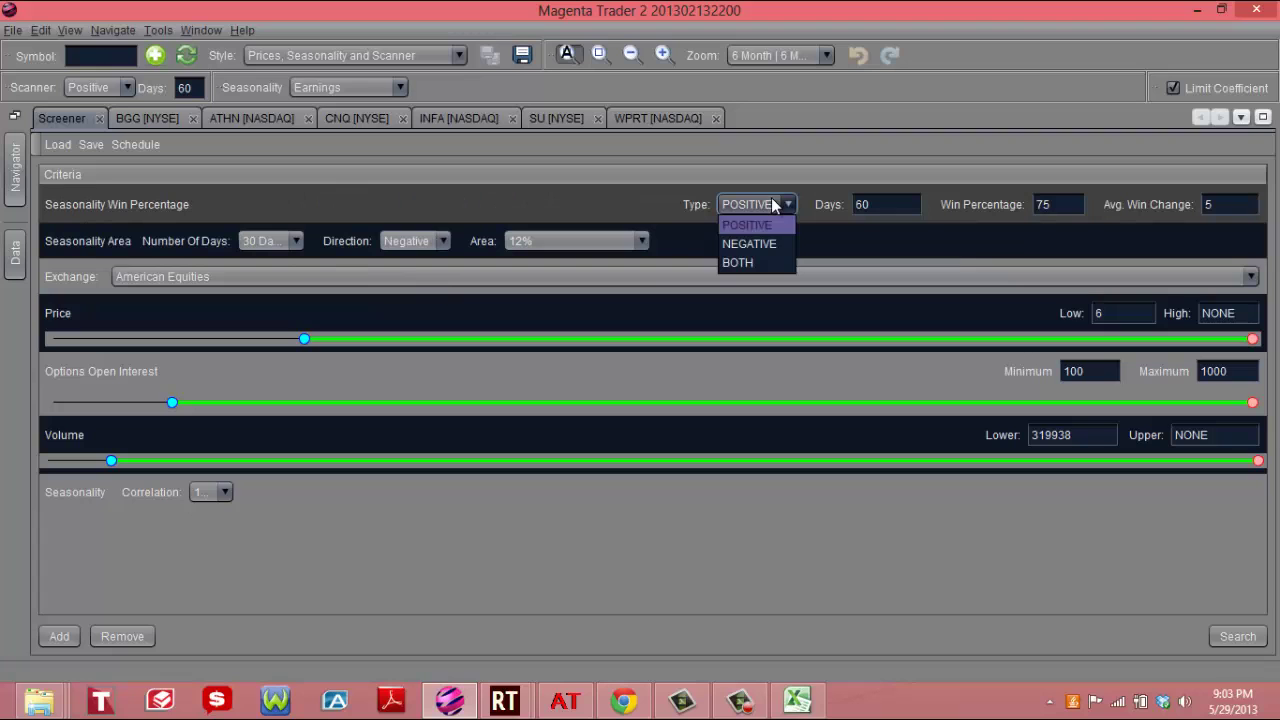
click(766, 252)
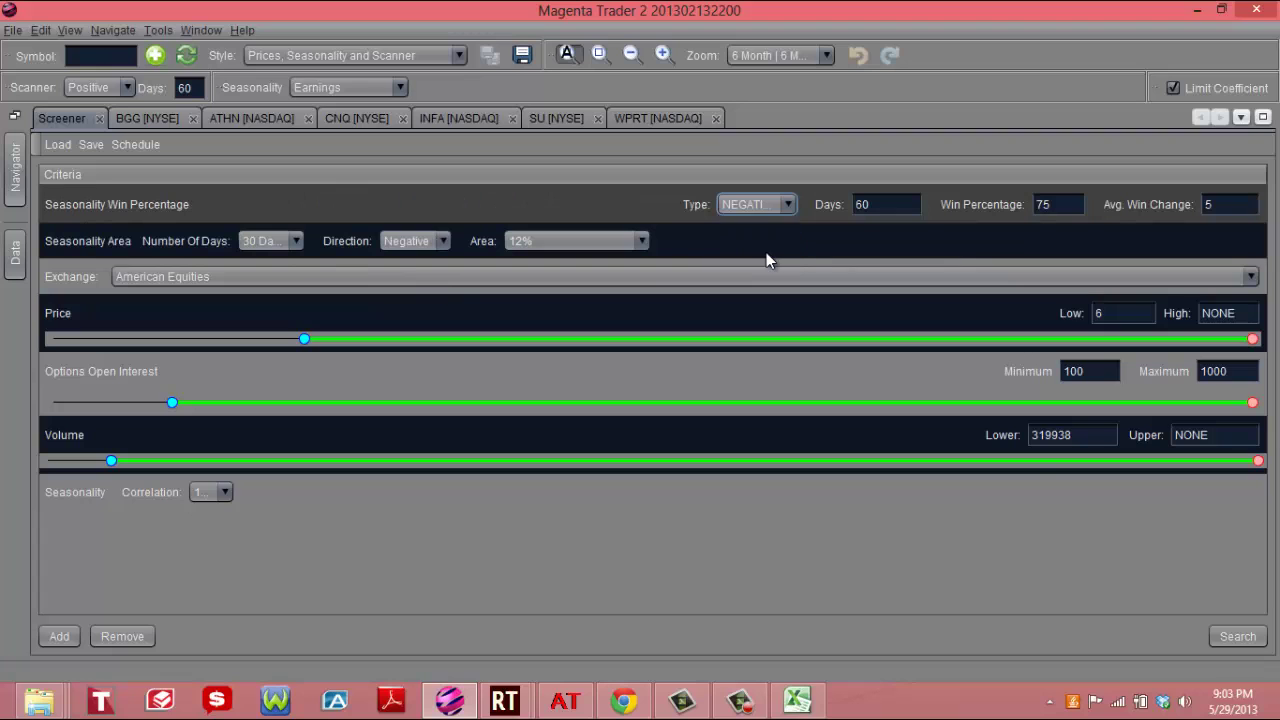
click(1238, 636)
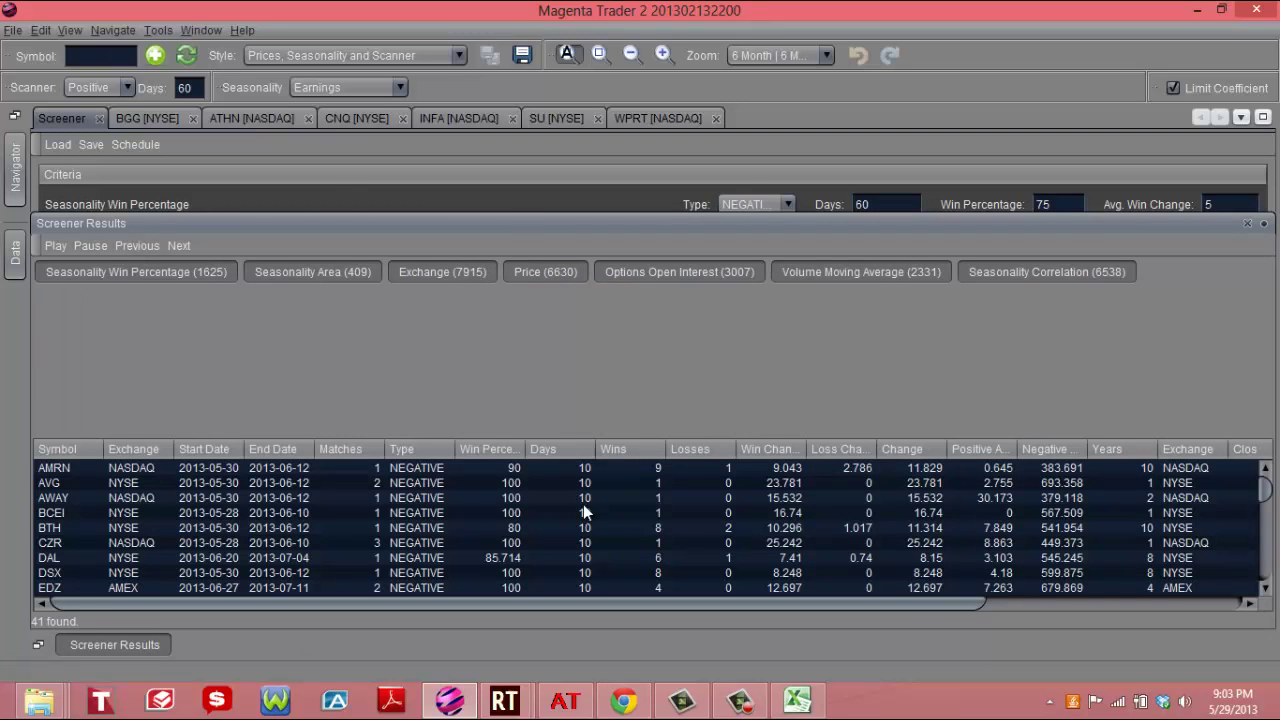
drag(66, 470, 85, 608)
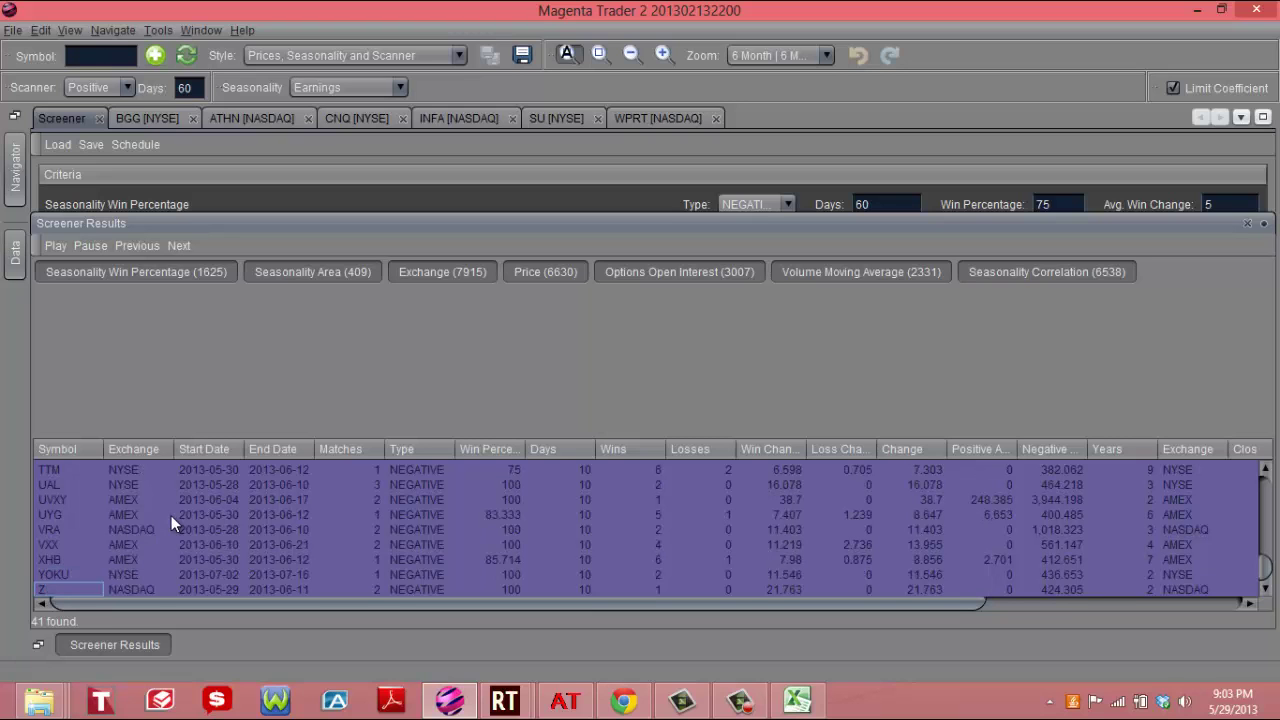
- Create blank workbook Book2 in Excel and paste the negative screener results into A1
click(797, 700)
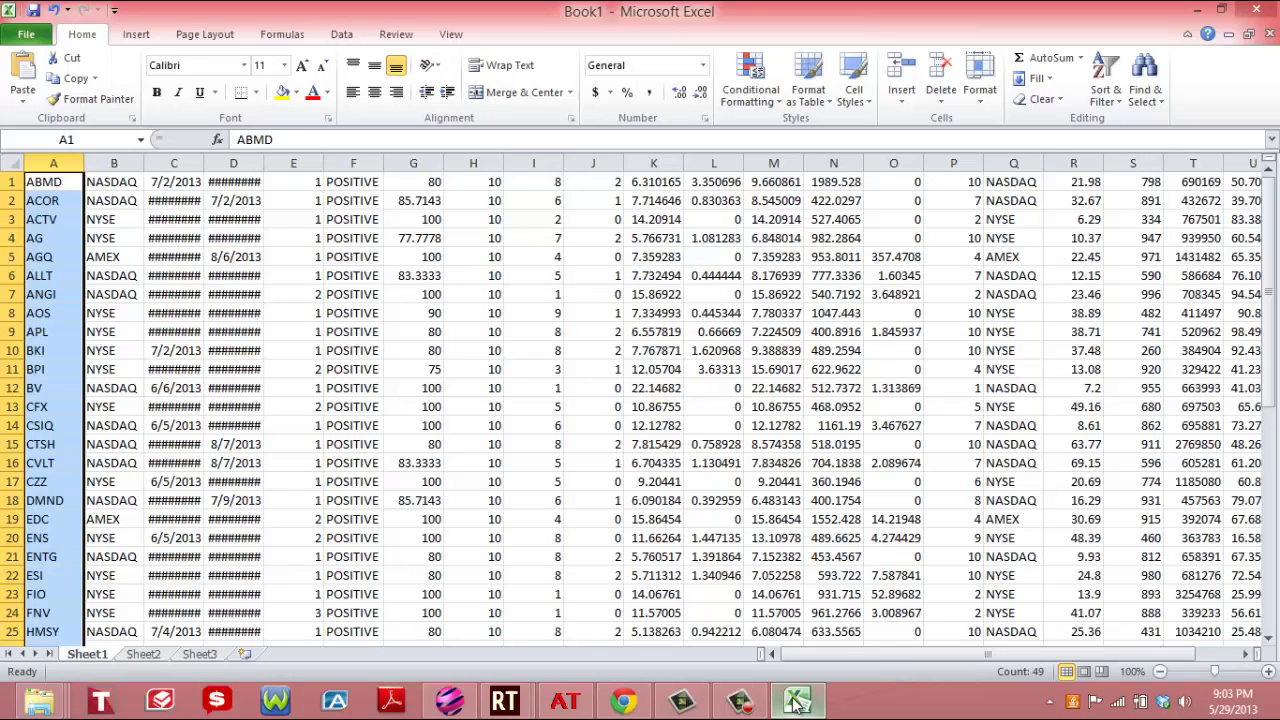
click(24, 34)
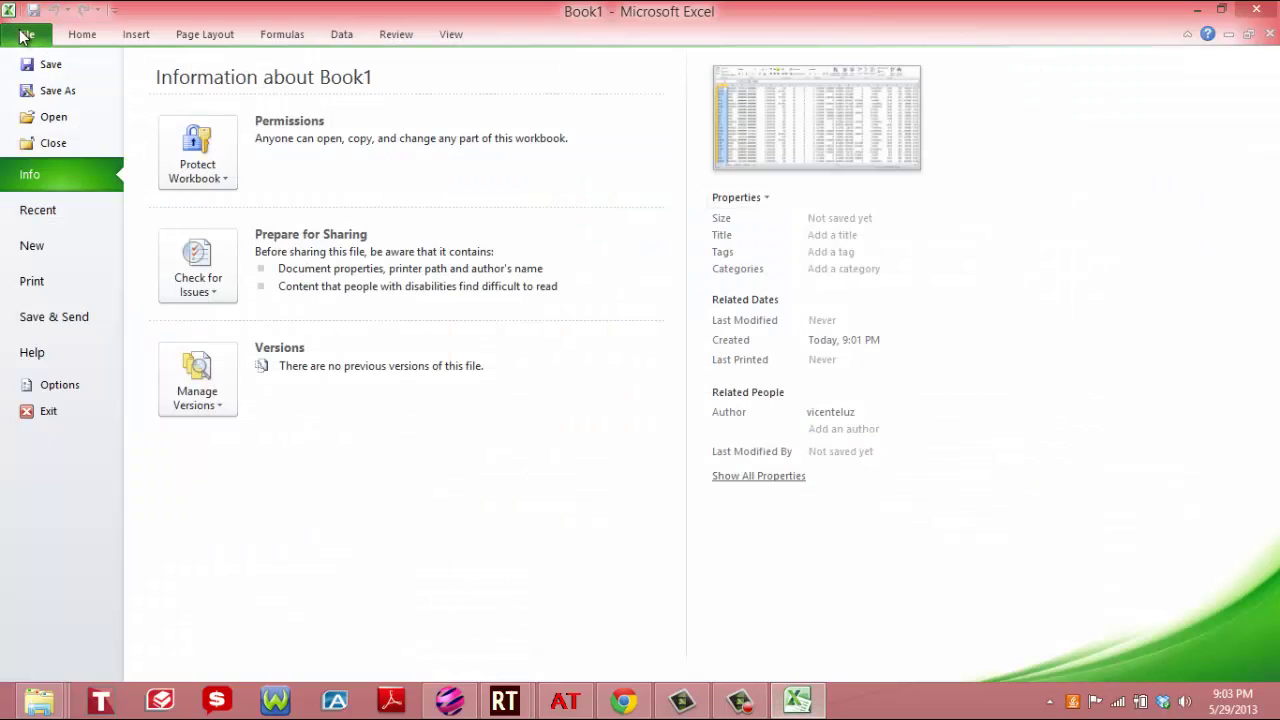
click(38, 250)
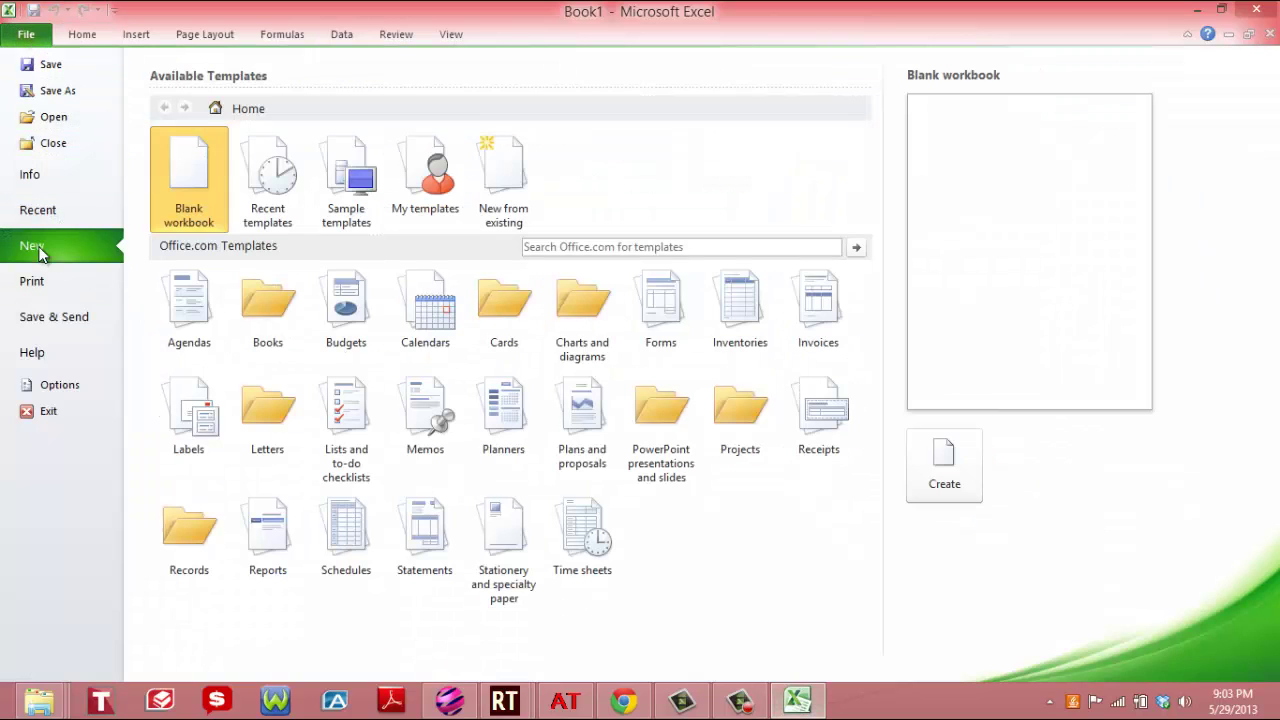
double_click(189, 200)
right_click(57, 181)
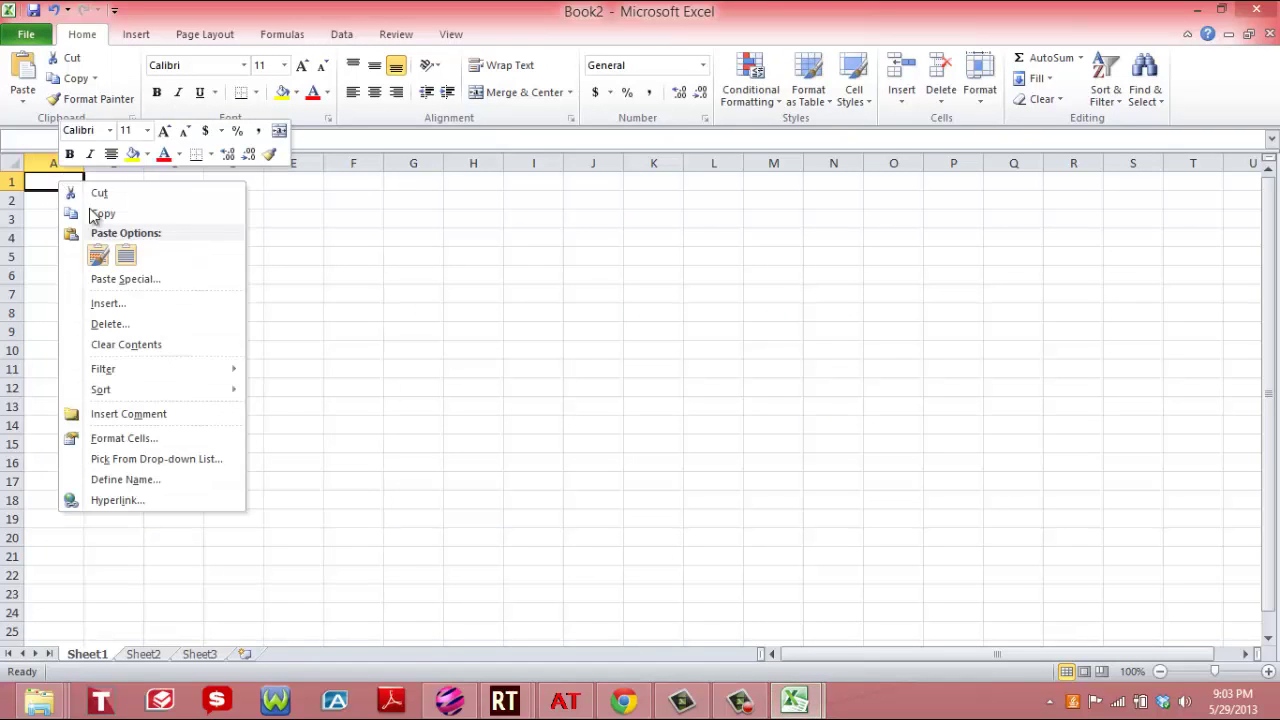
click(126, 255)
click(126, 257)
- Copy the 41 ticker symbols in column A, then minimize Excel
drag(65, 190, 72, 640)
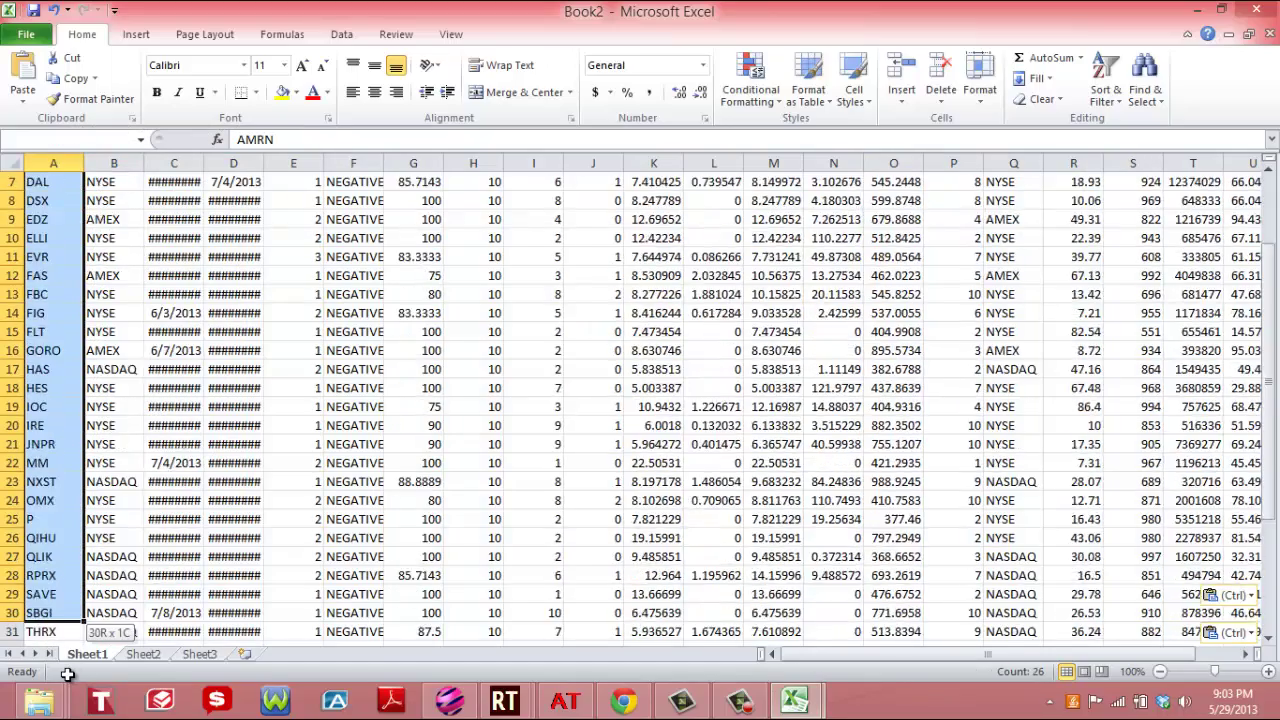
drag(67, 674, 74, 612)
right_click(58, 578)
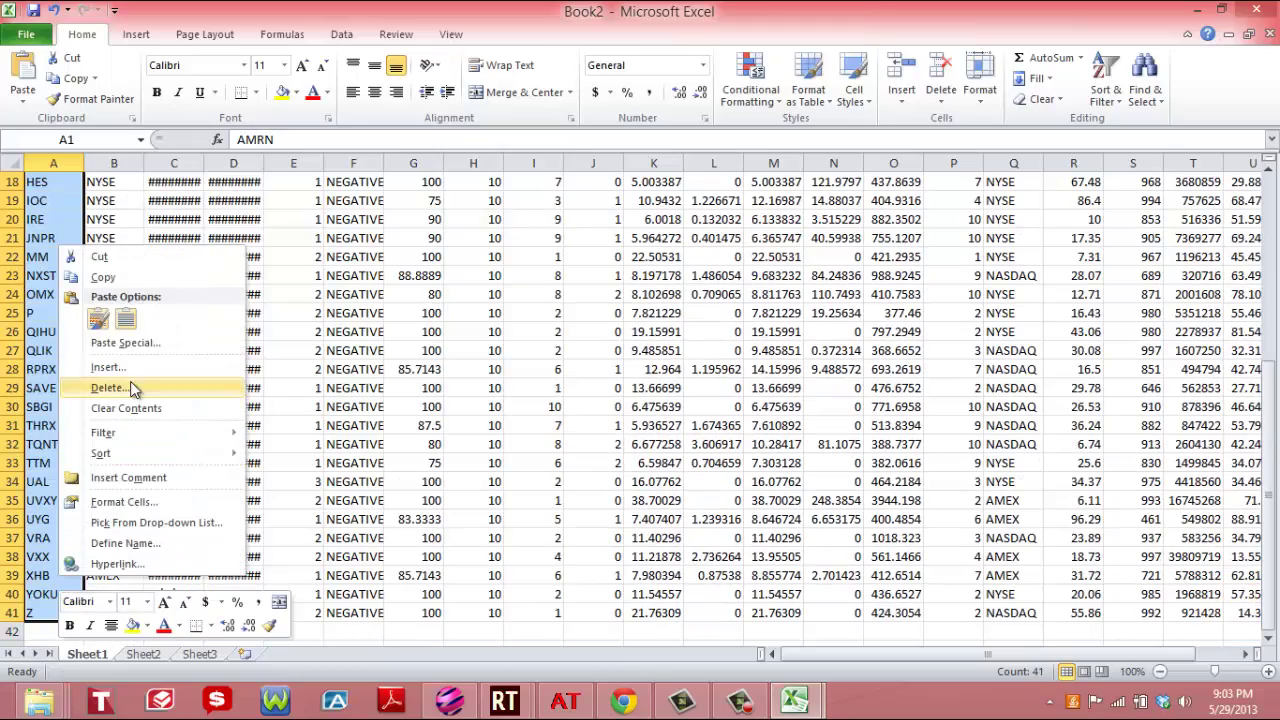
click(103, 277)
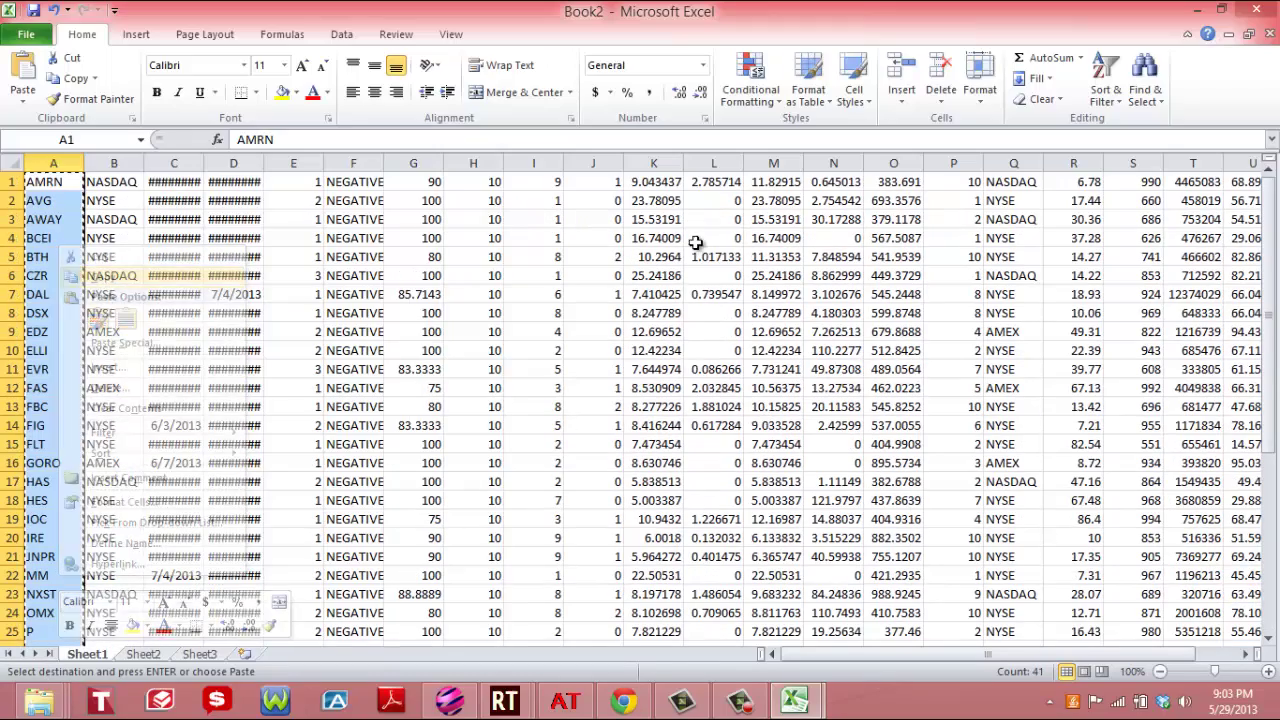
click(1203, 10)
- In Ramp, create a new symbol list named 'seasonal puts', overwriting the existing one
mouse_move(500, 708)
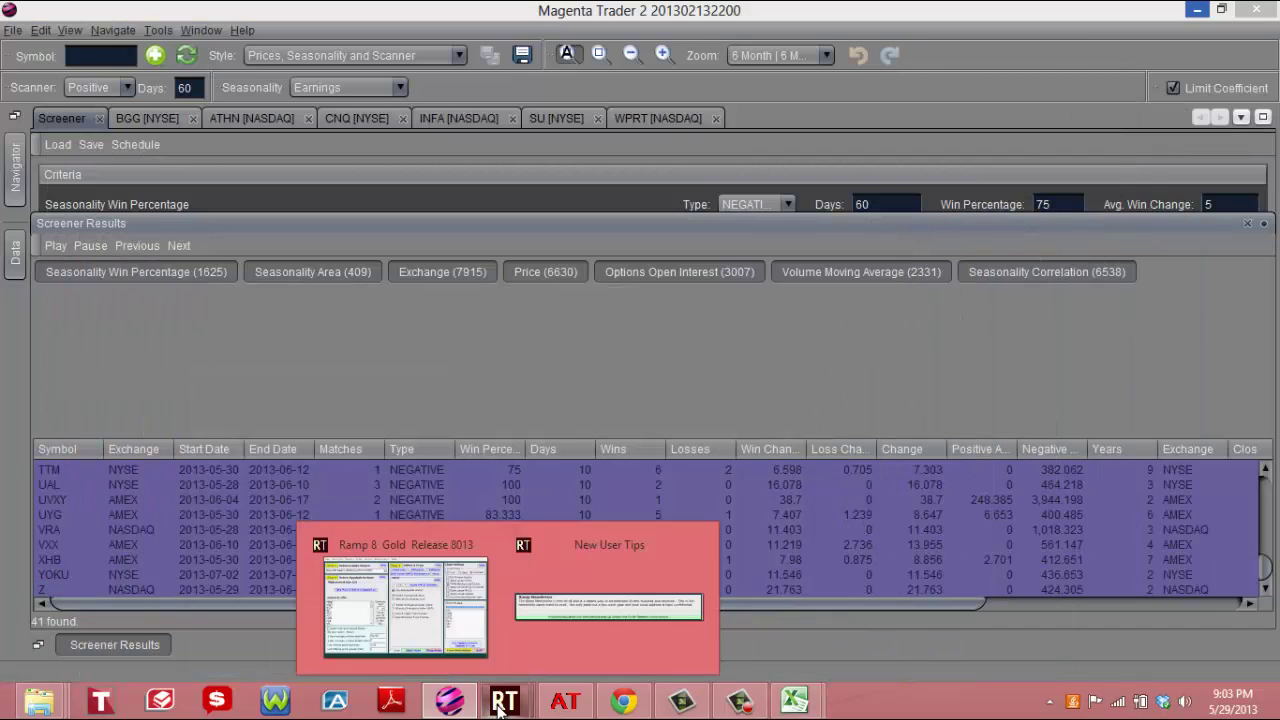
click(405, 607)
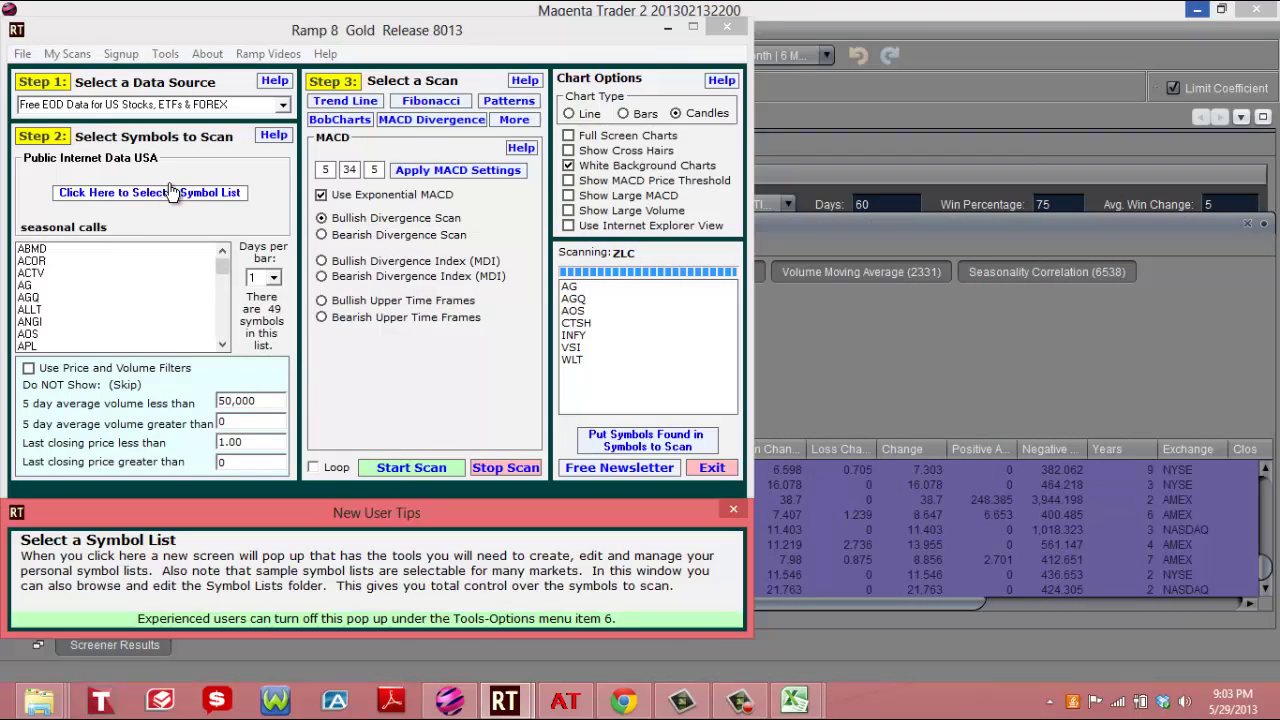
click(170, 192)
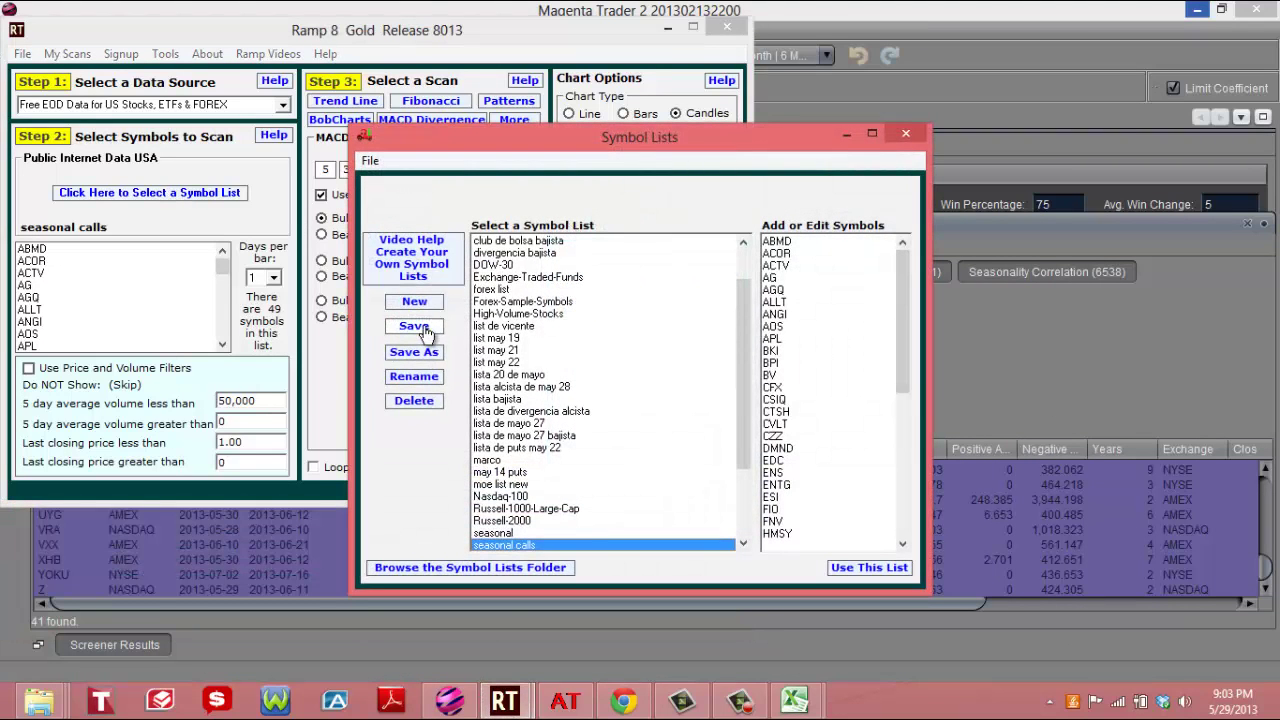
click(418, 303)
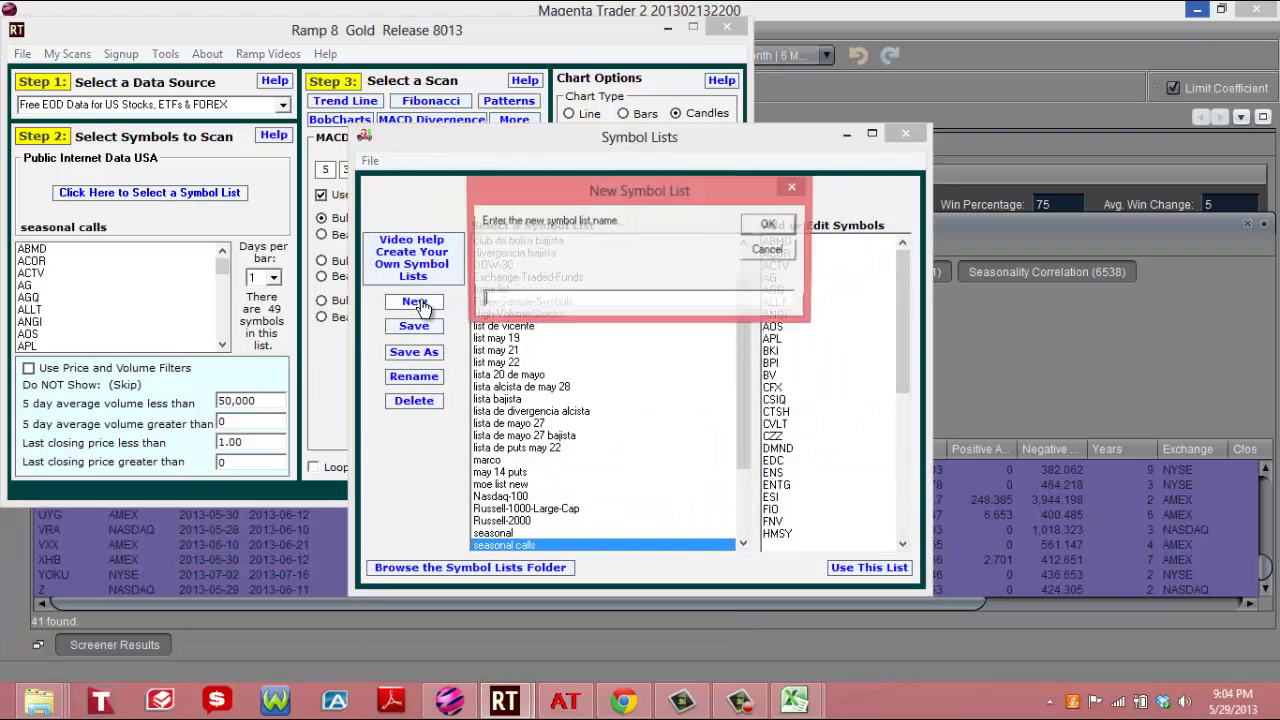
text(seasonal puts)
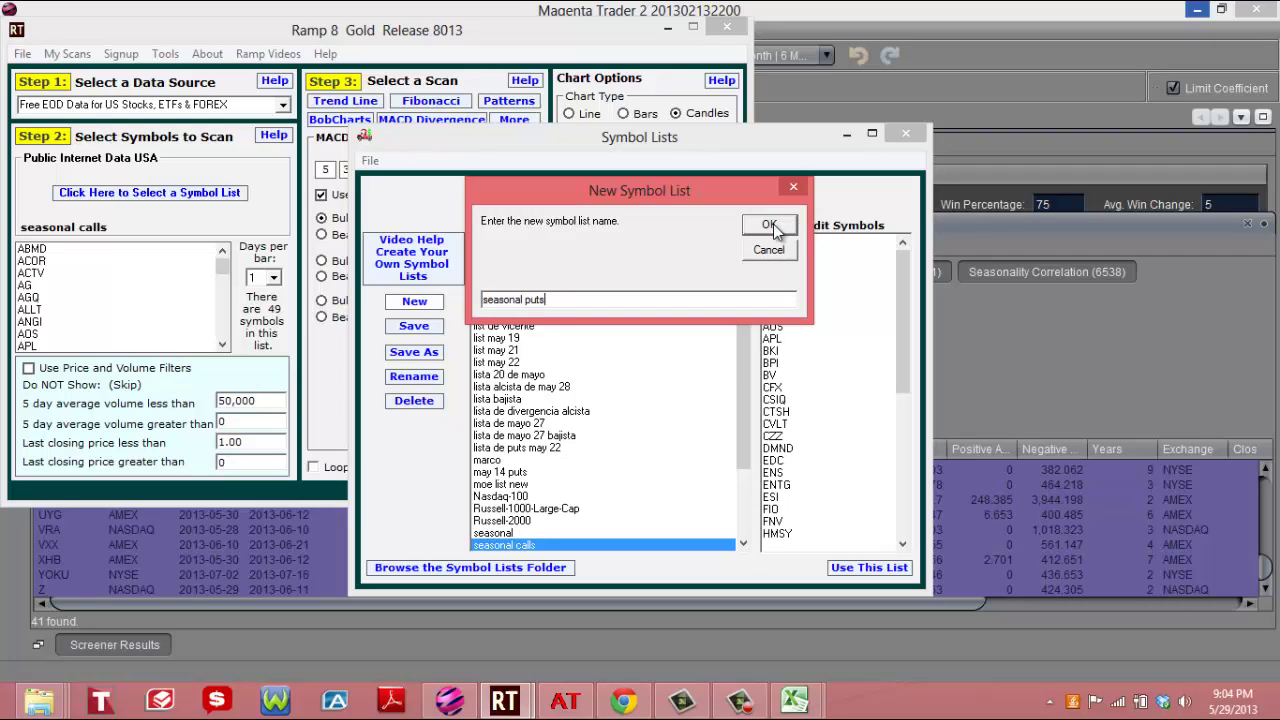
click(769, 224)
click(660, 405)
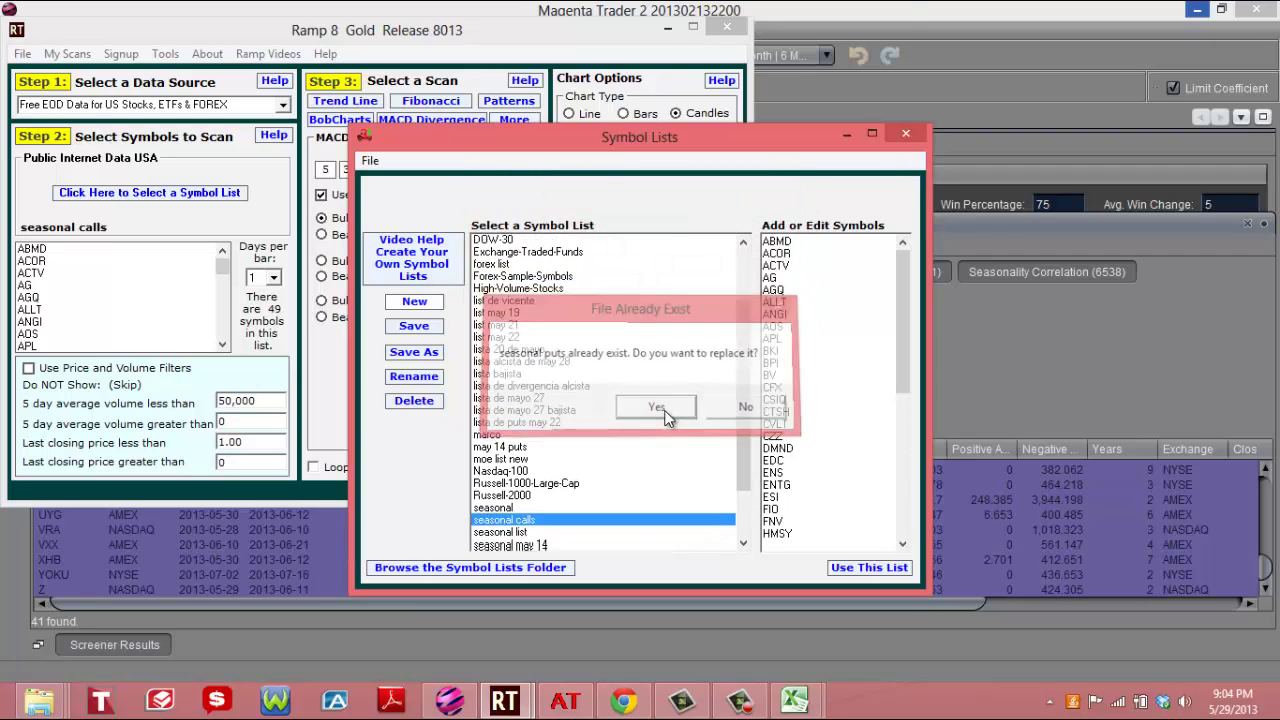
- Paste the 41 put symbols into the list, save it, and load it for scanning
click(778, 264)
right_click(779, 261)
click(815, 343)
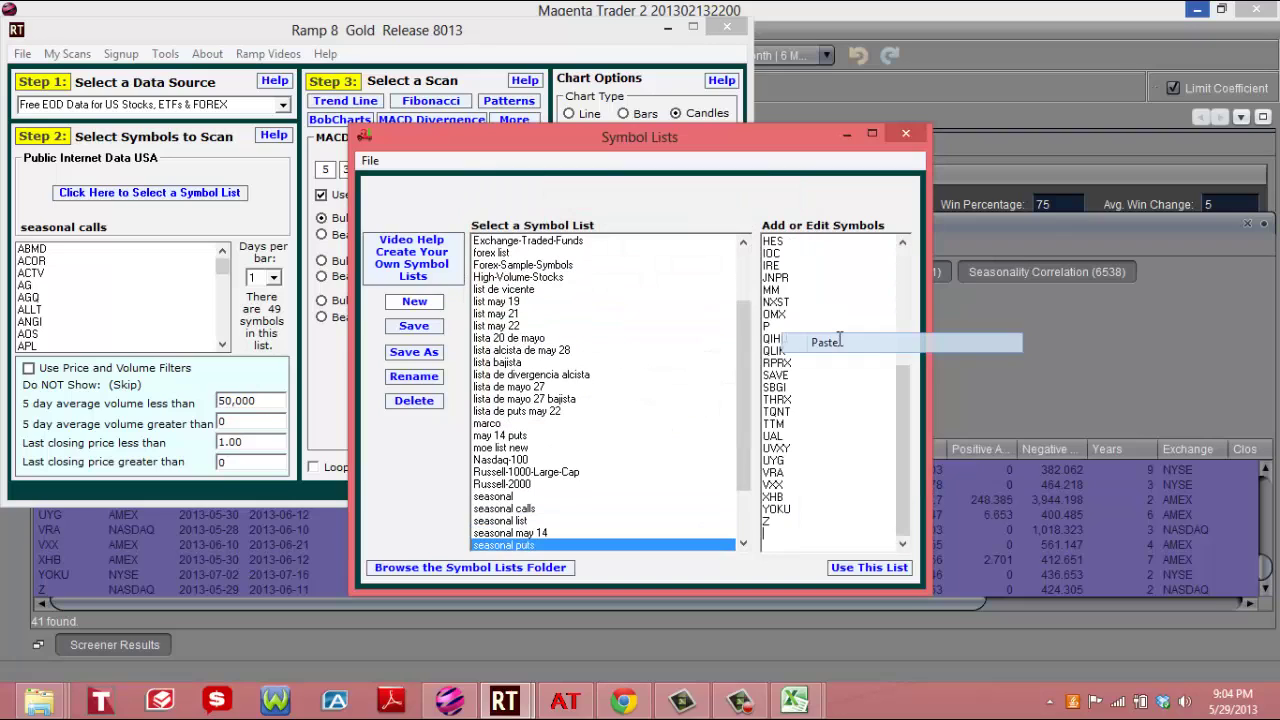
click(414, 327)
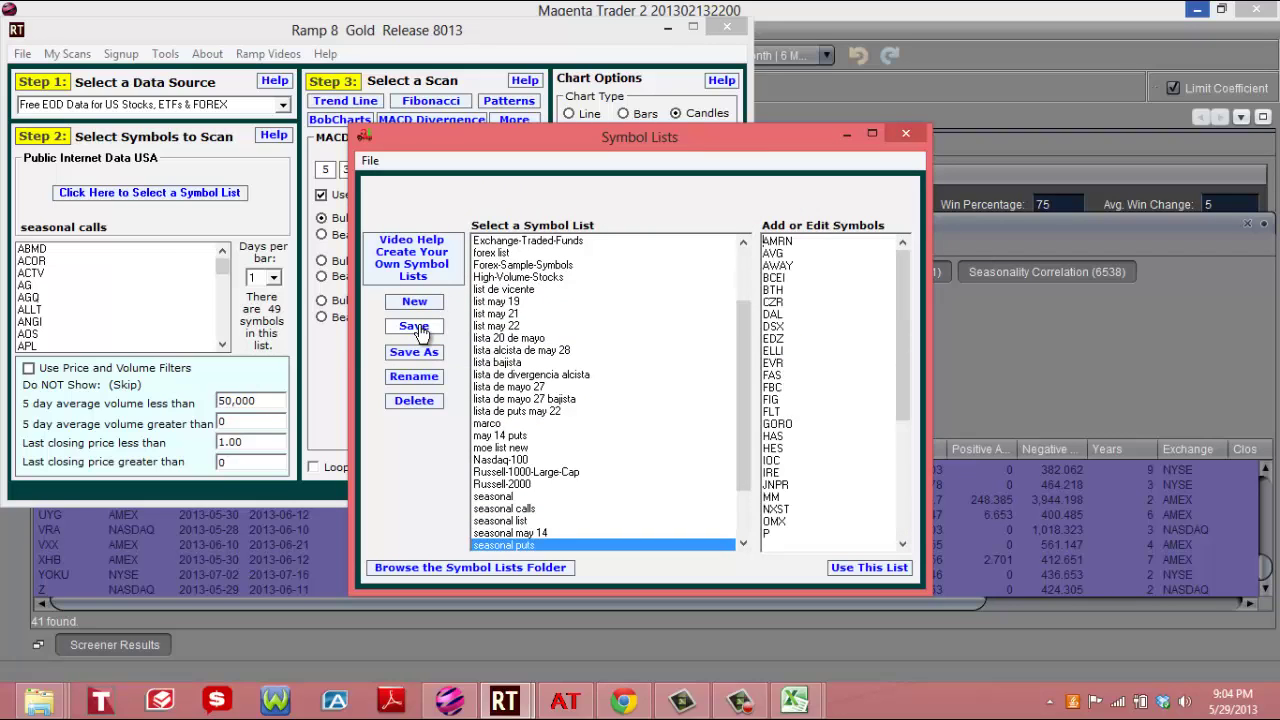
click(860, 568)
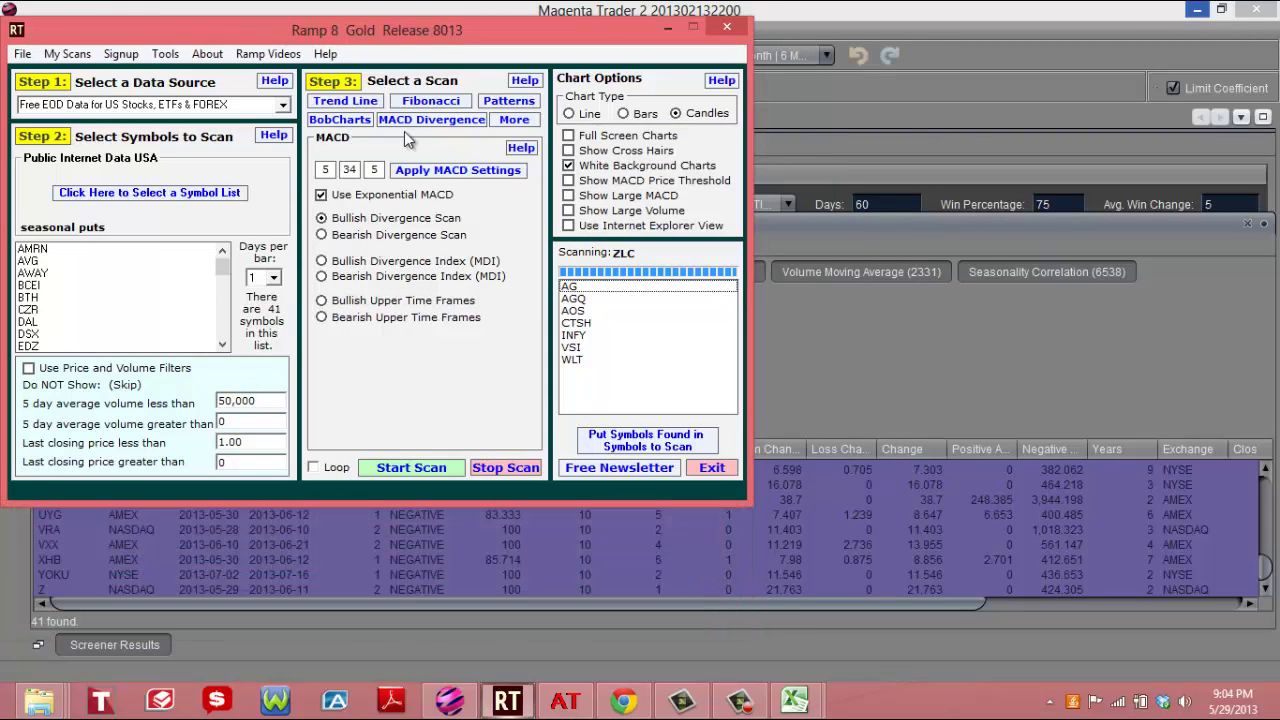
- Run a Bearish Divergence scan on seasonal puts, finding FLT, SAVE, SBGI and UAL
click(322, 235)
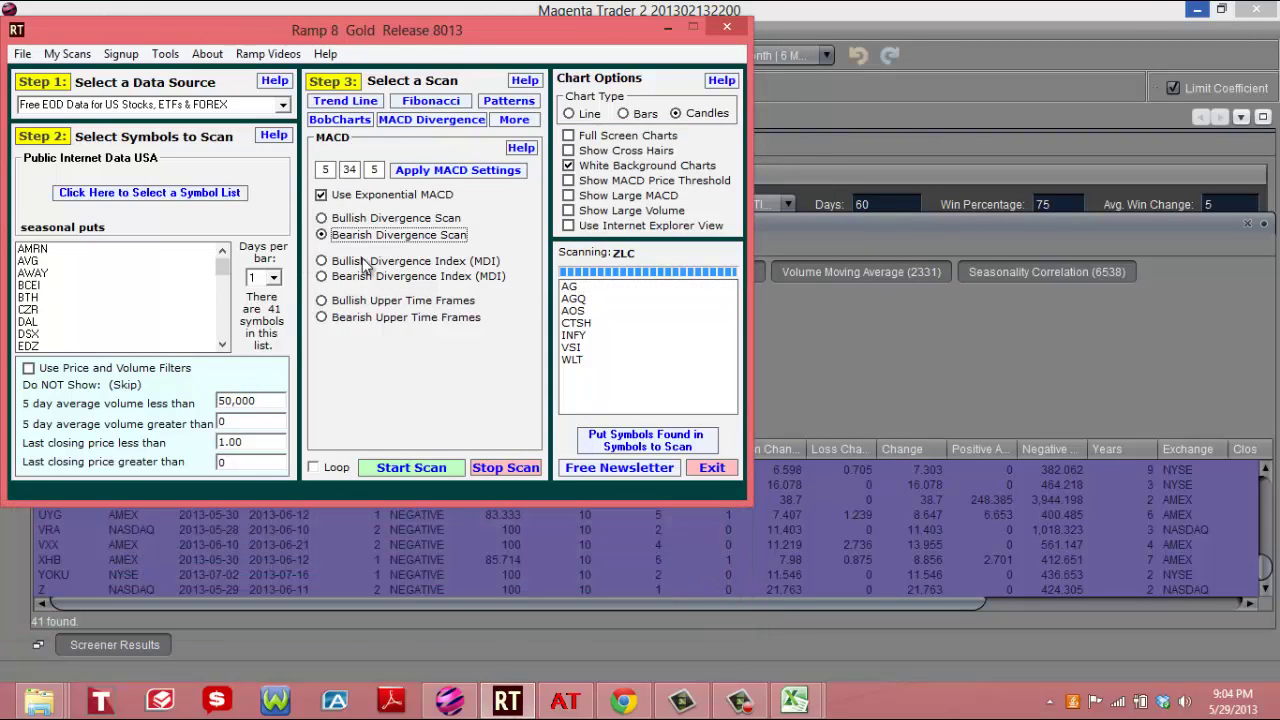
click(405, 465)
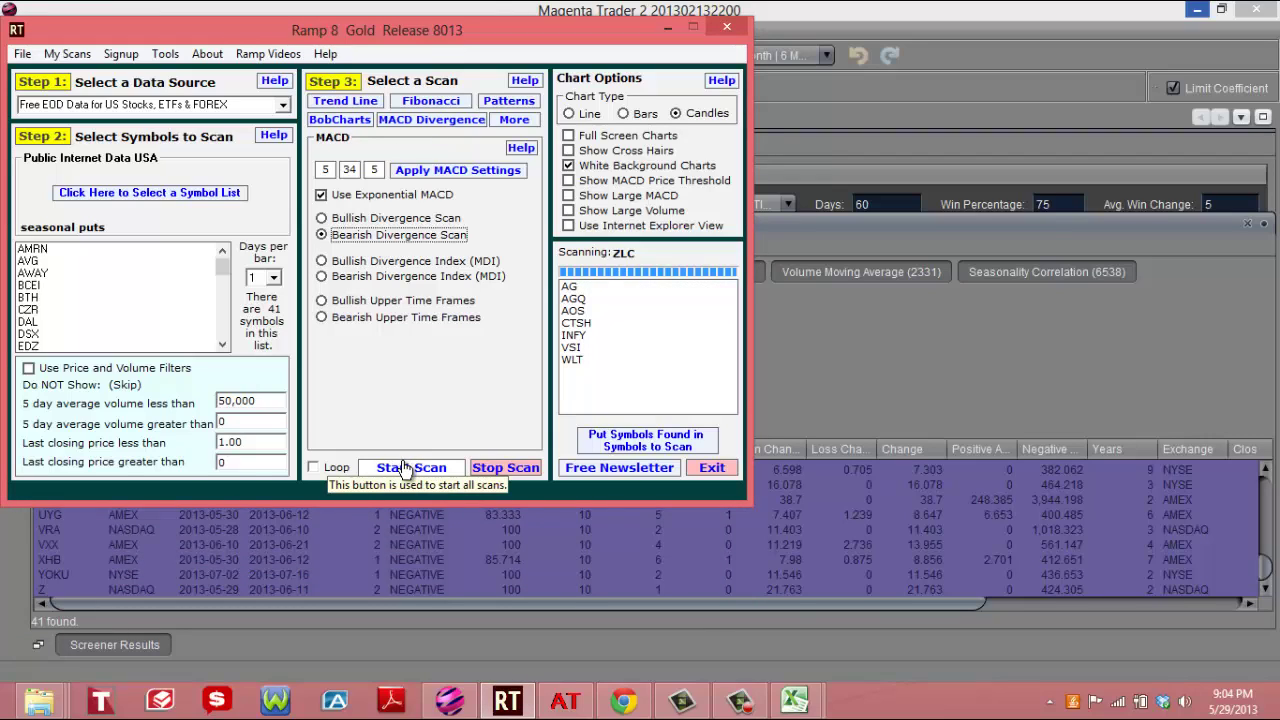
click(405, 467)
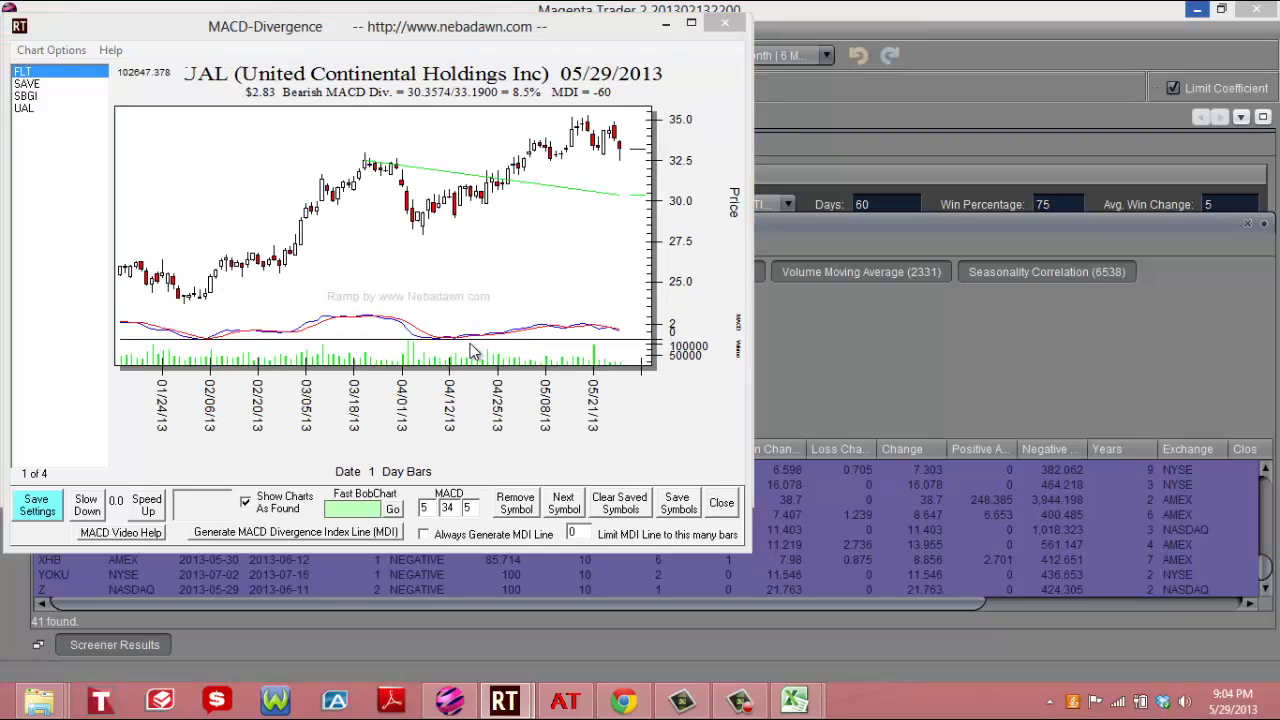
- Review the MACD divergence charts for SAVE, SBGI, UAL and FLT, ending on UAL's 8.5% divergence
click(658, 406)
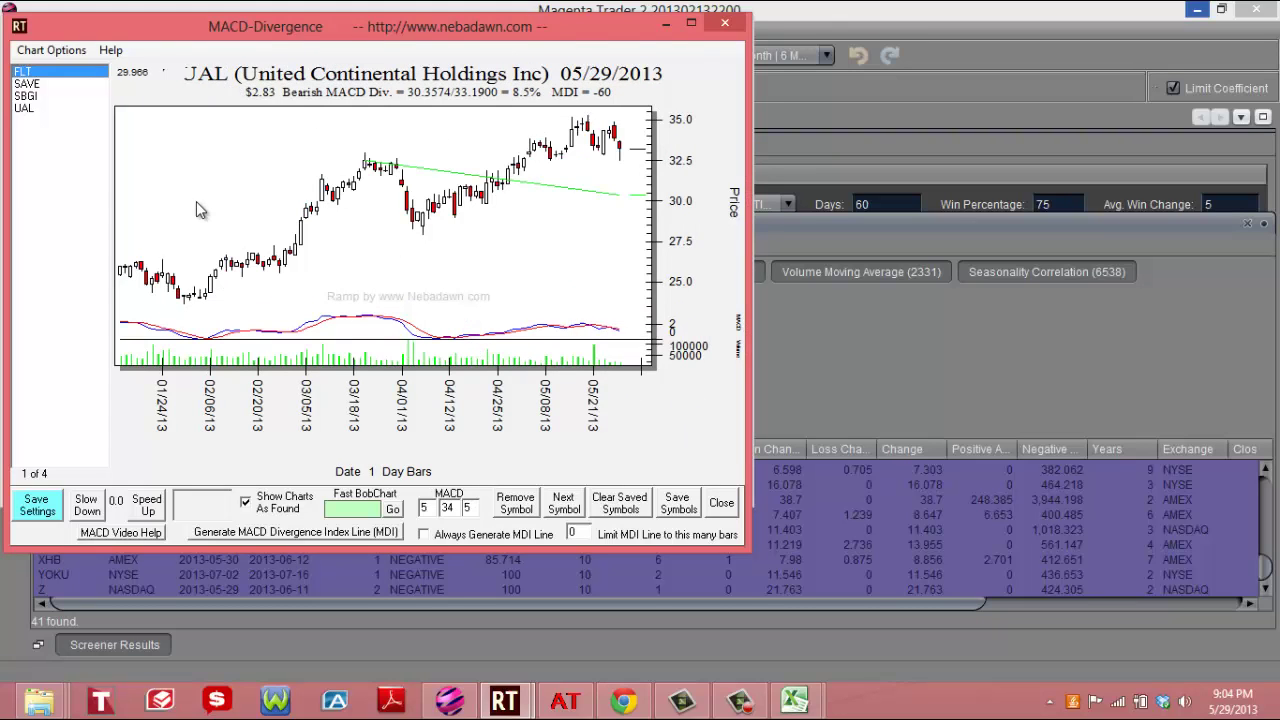
click(32, 85)
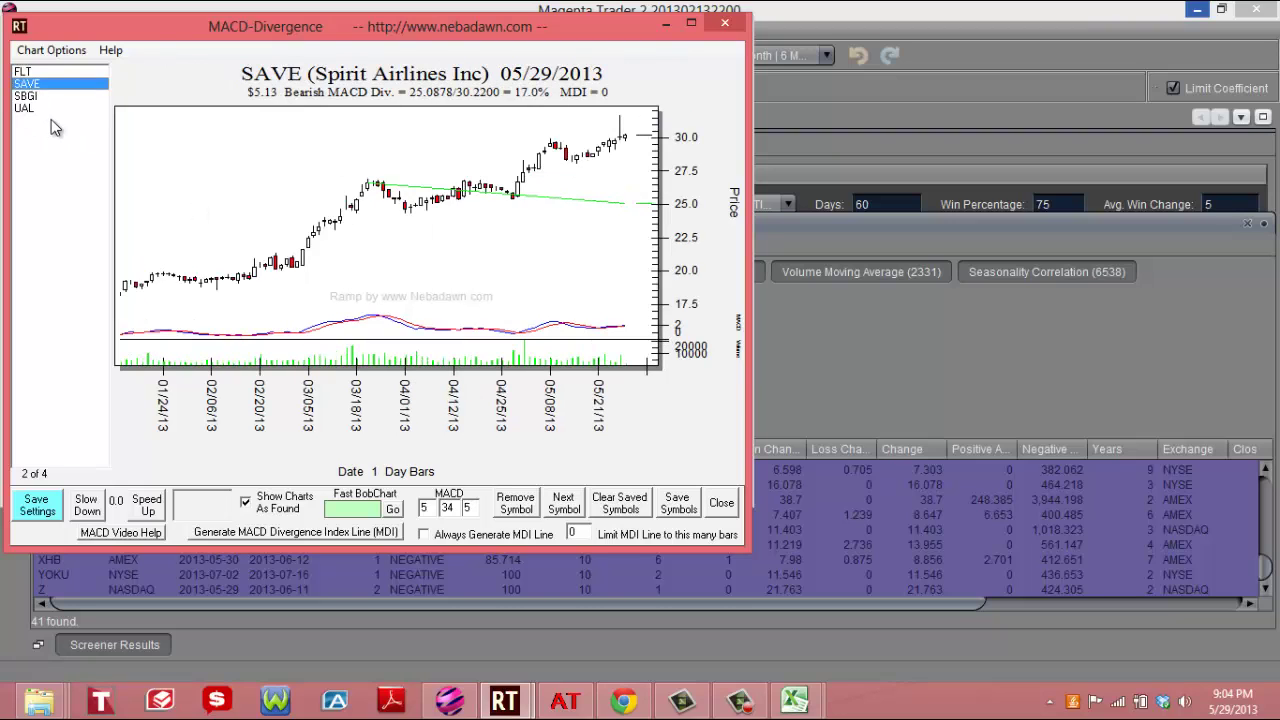
click(42, 97)
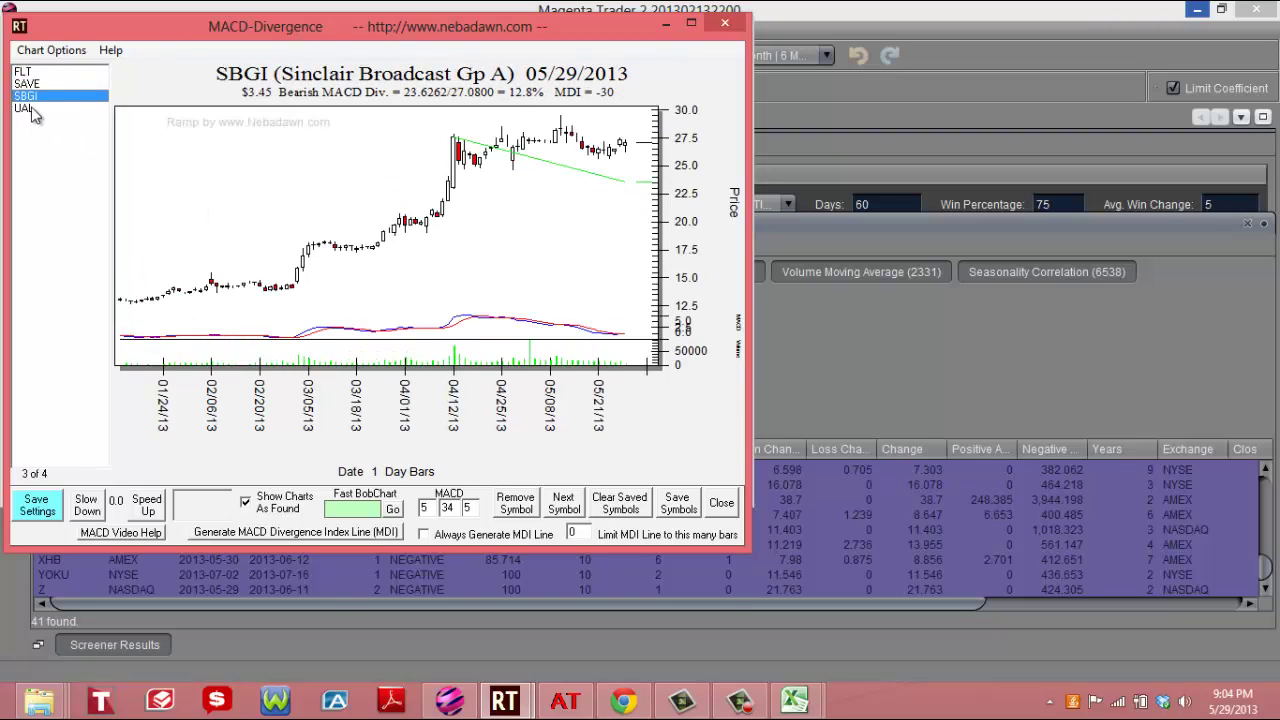
click(30, 108)
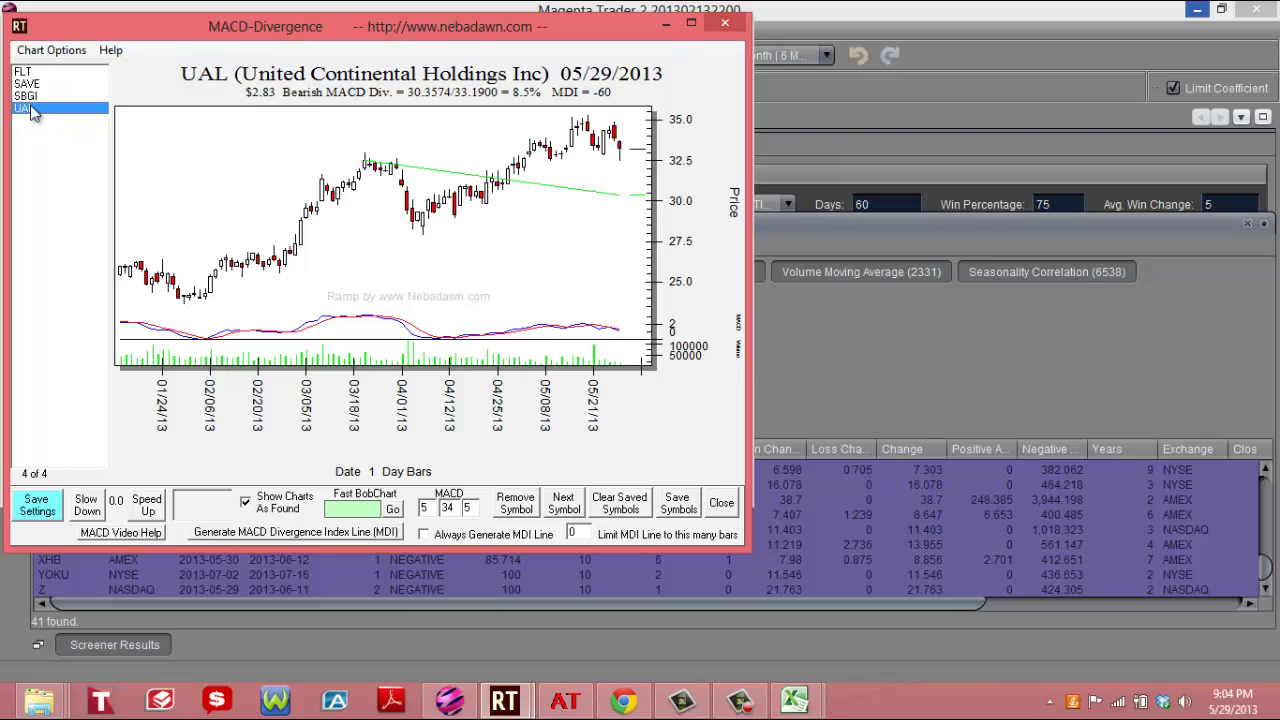
click(30, 73)
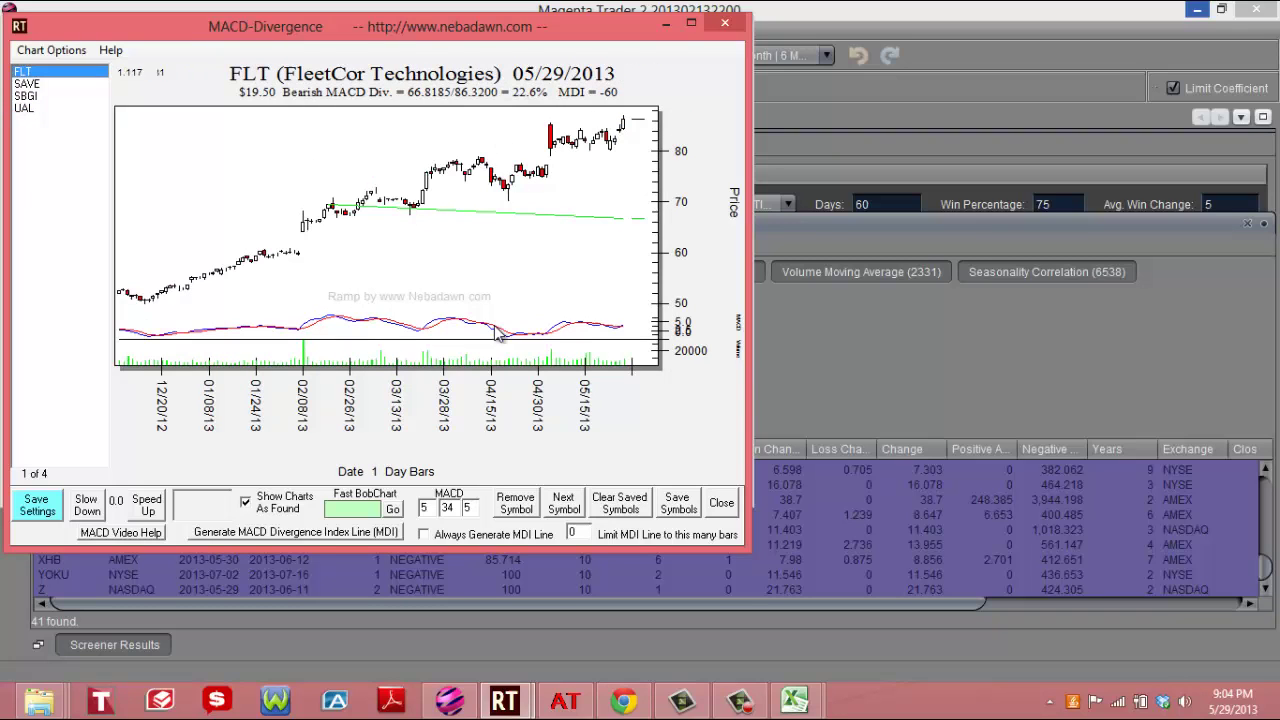
click(50, 87)
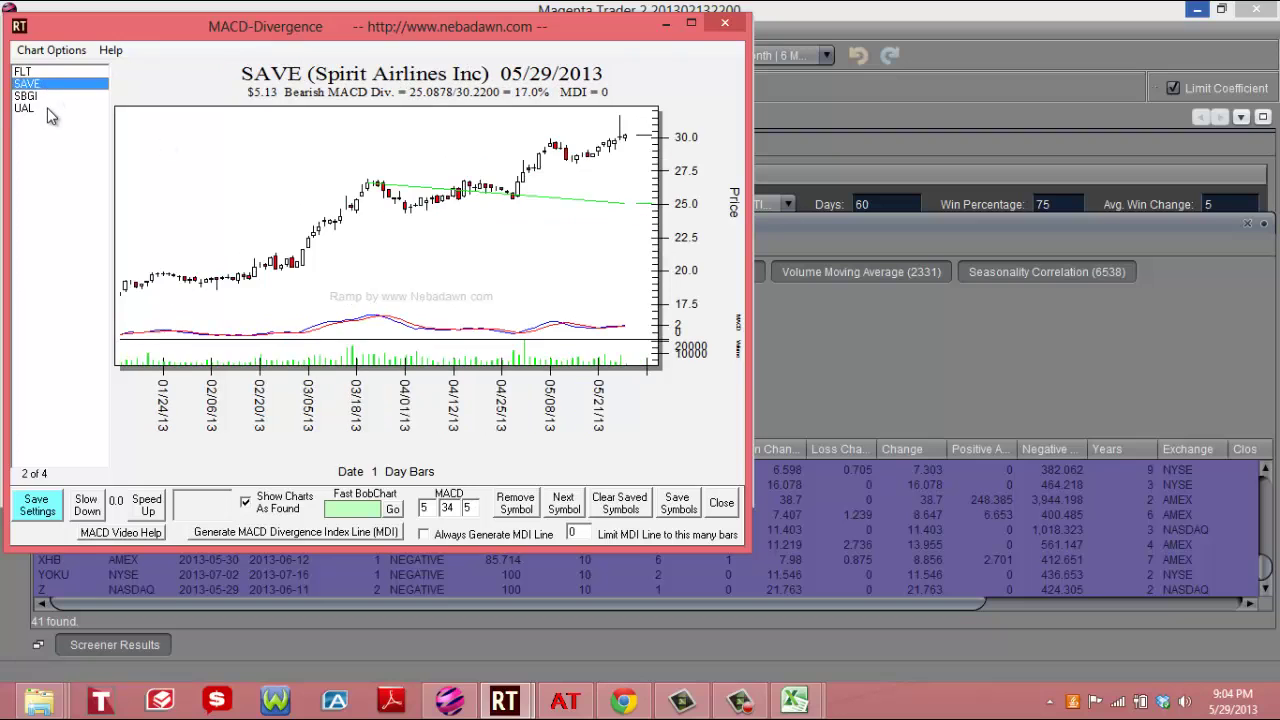
click(46, 98)
click(30, 108)
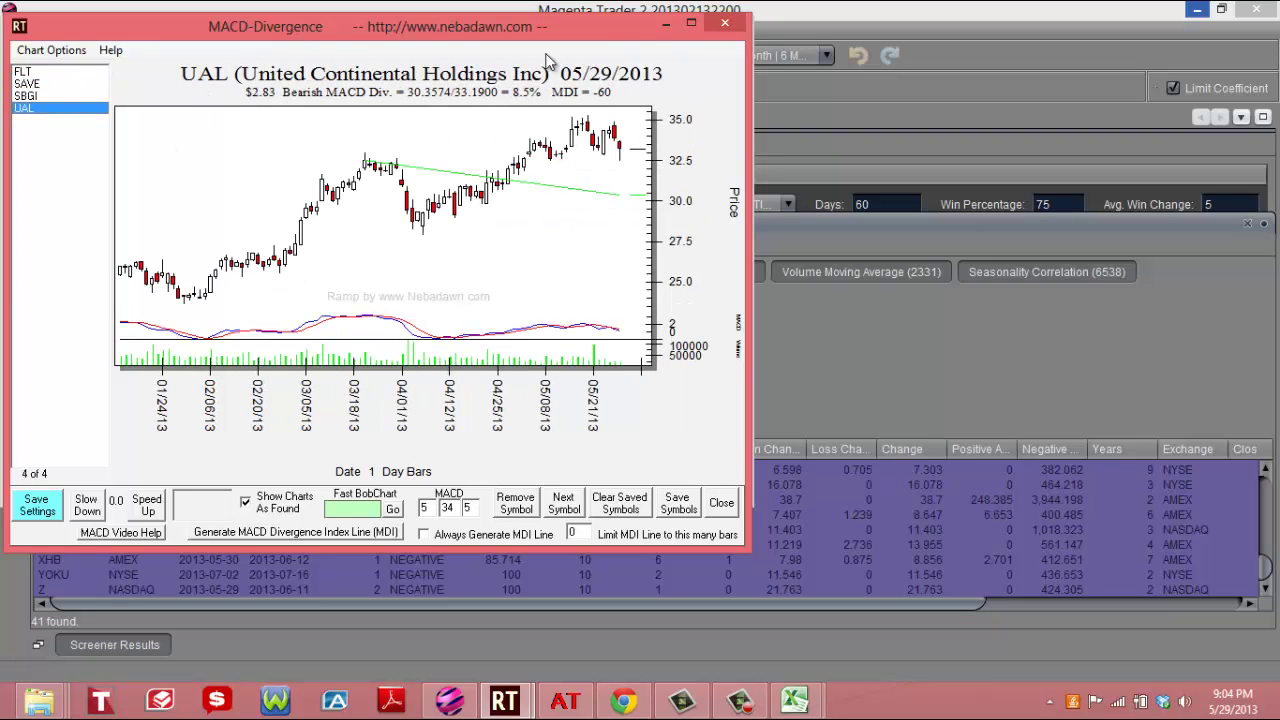
- Close the chart viewer and set the Magenta Trader screener to Area 10% and Win Percentage 70
click(724, 24)
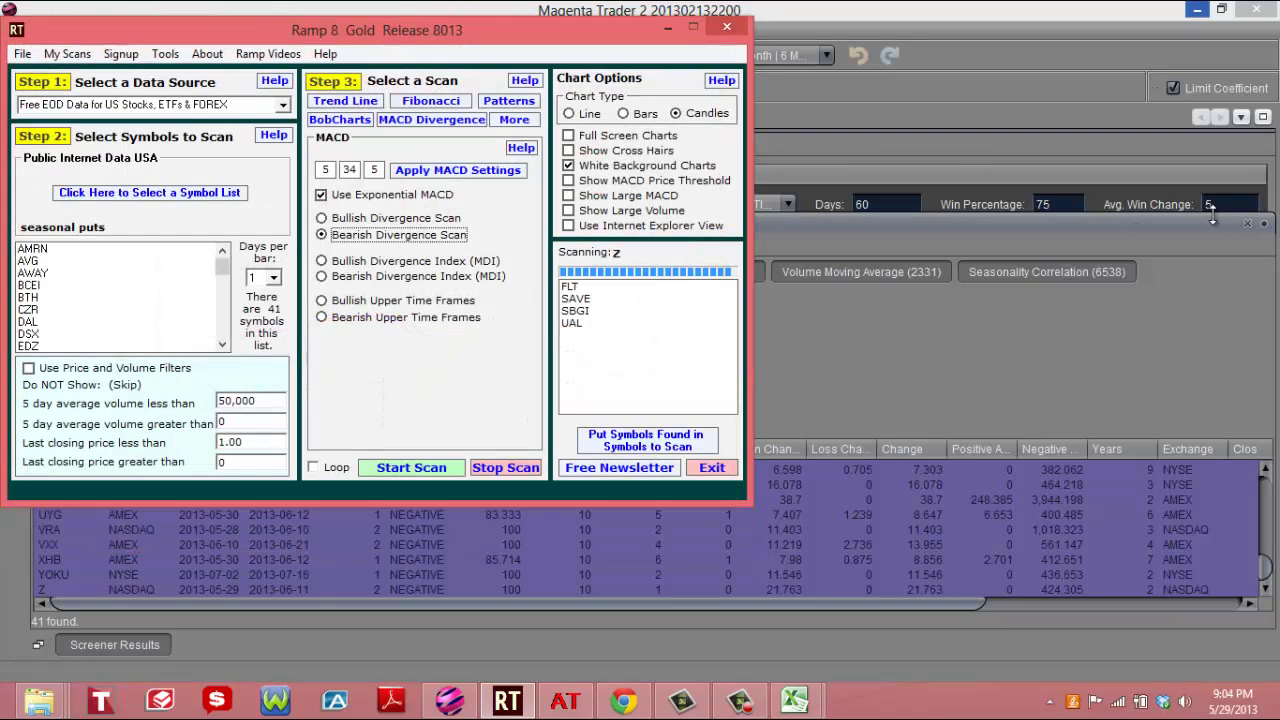
click(1252, 236)
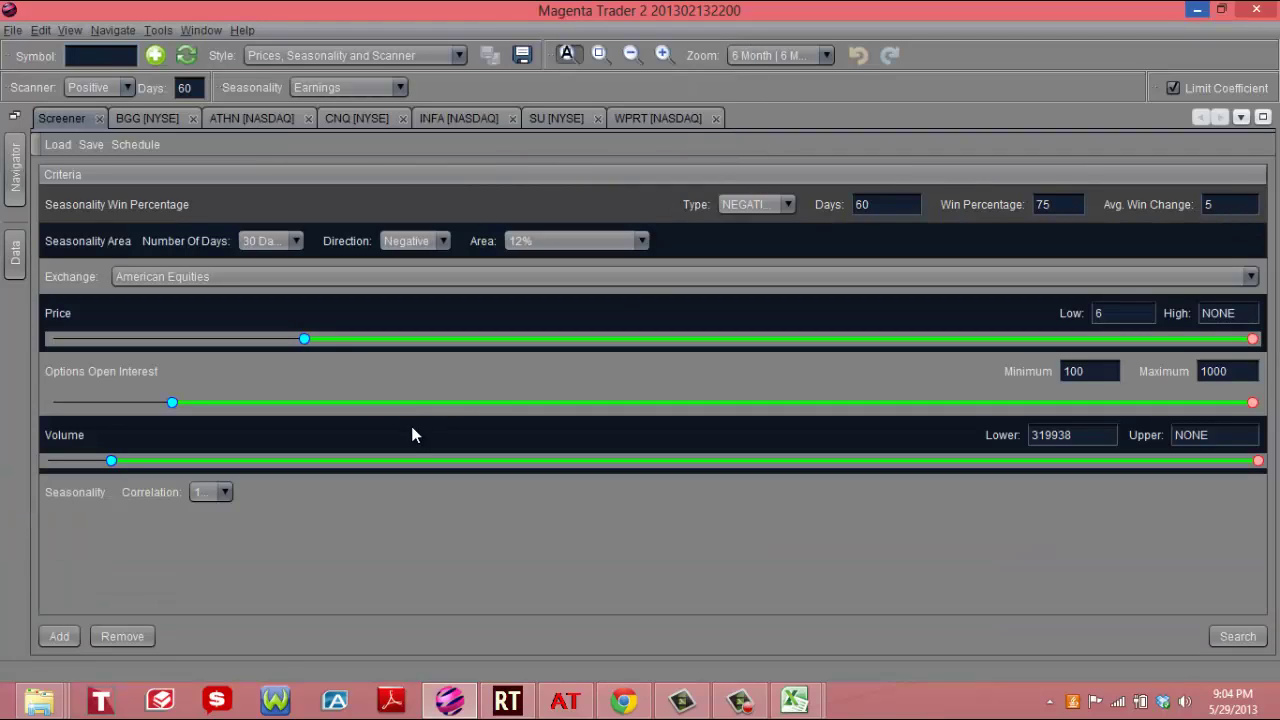
click(648, 241)
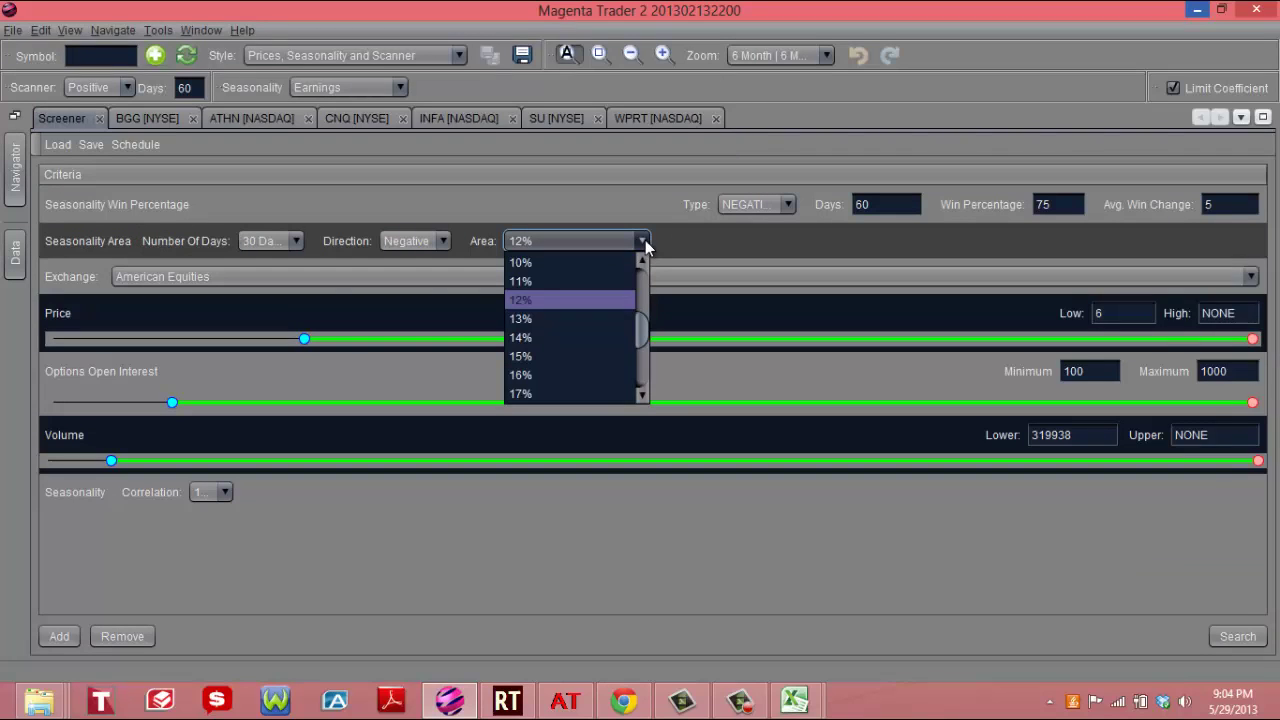
click(613, 256)
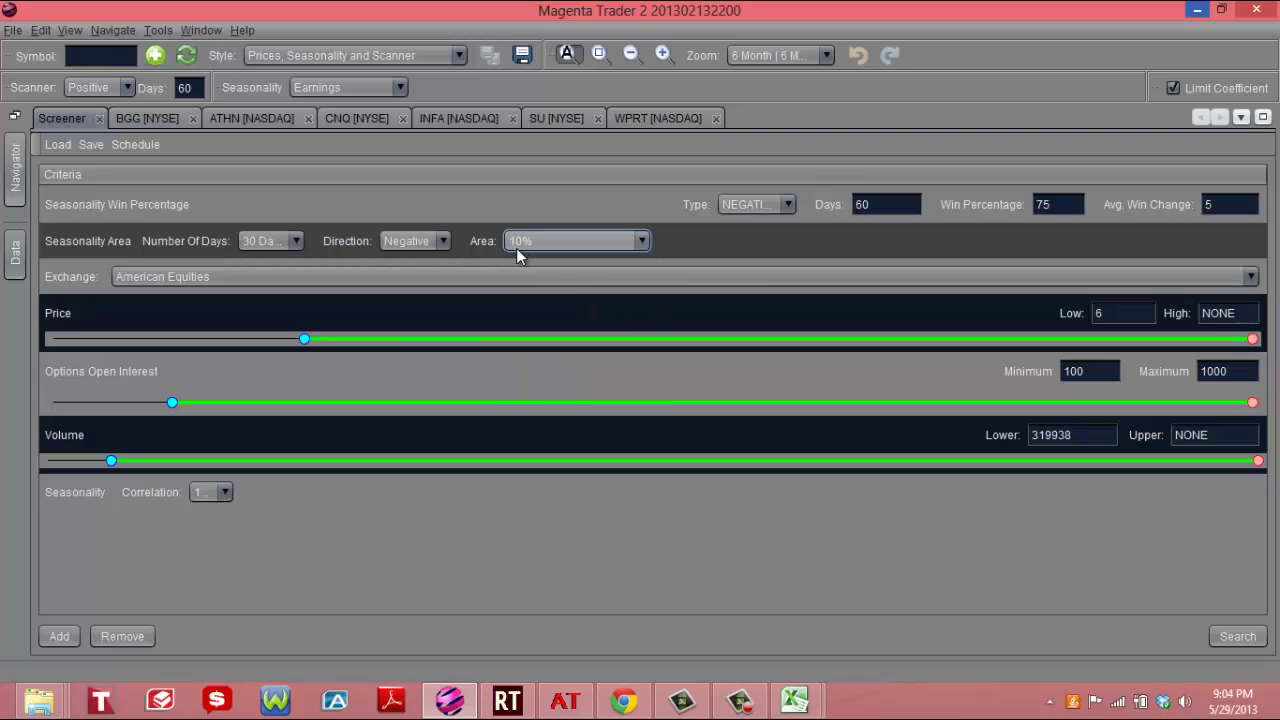
click(1059, 205)
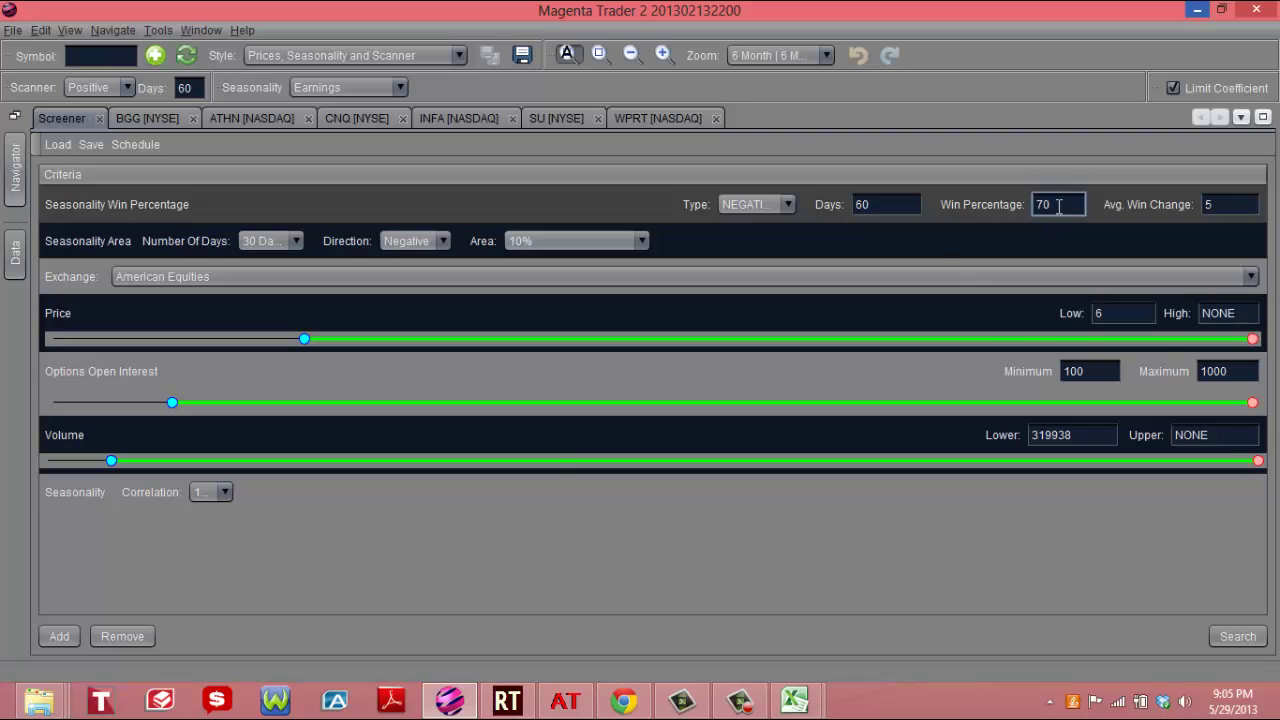
- Remove the Seasonality Correlation criterion and rerun the screen, which returns 65 results
click(108, 484)
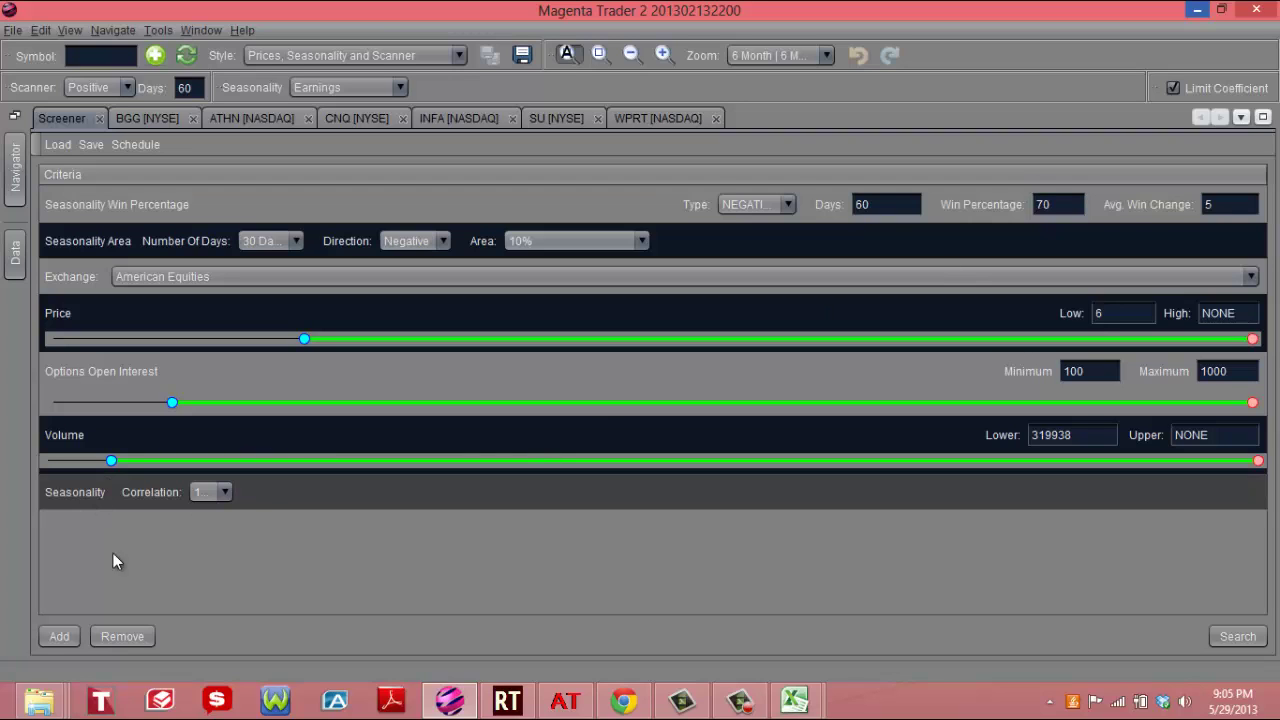
click(124, 636)
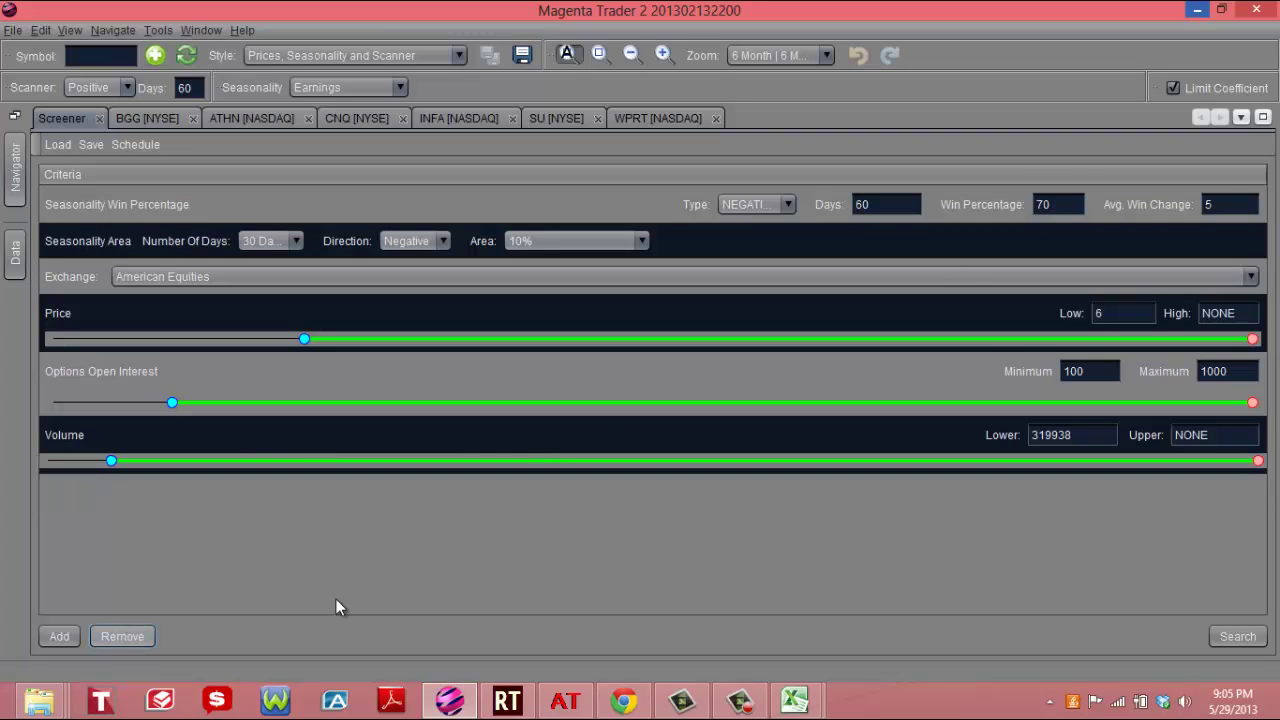
click(1238, 637)
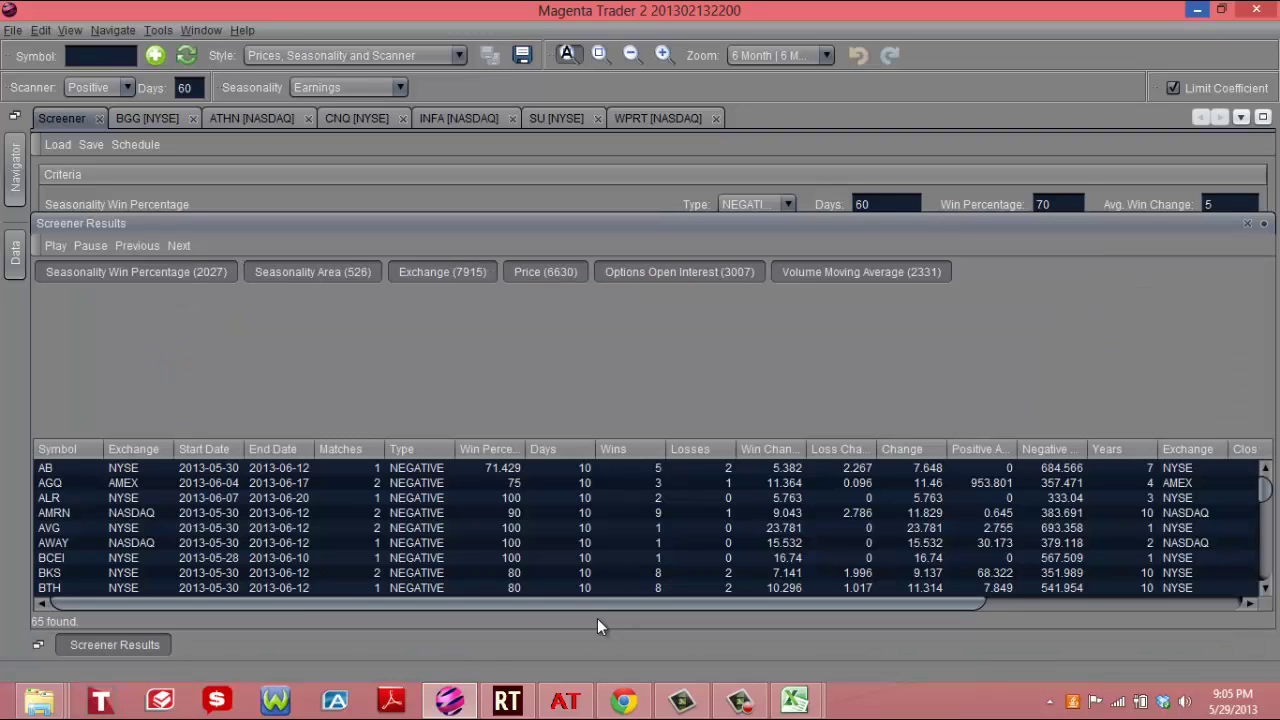